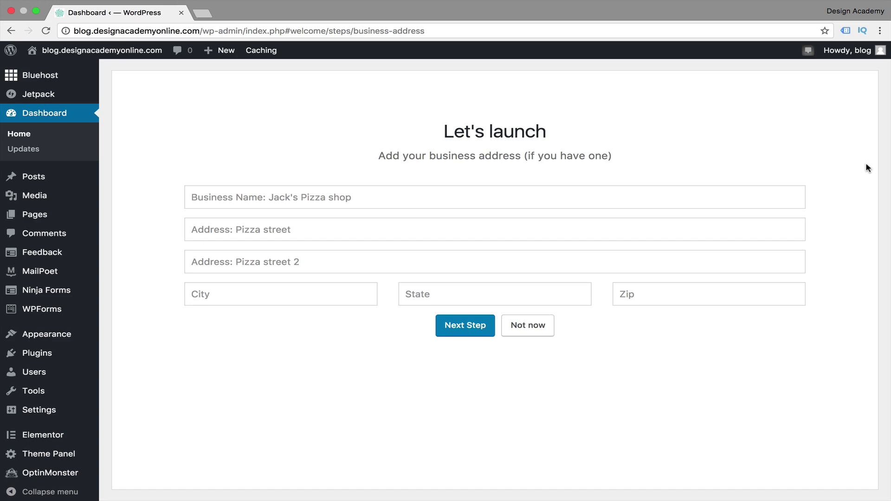
# - Open the blog's address in a private browsing window to see it as a visitor
pyautogui.press('super+shift+n')
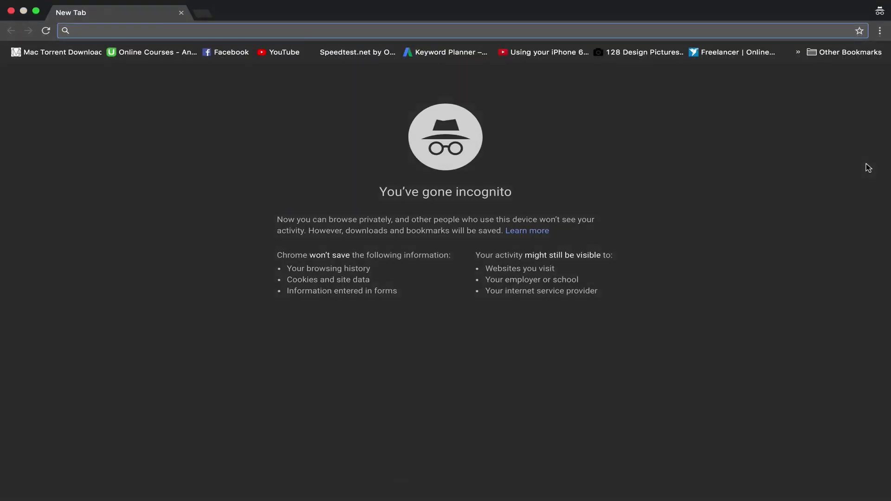
pyautogui.write('http://blog.designacademyonline.com/')
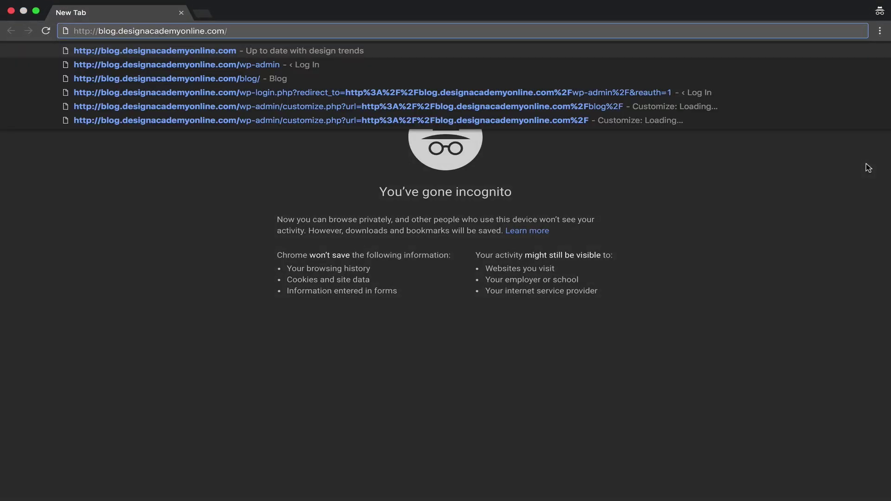
pyautogui.press('Return')
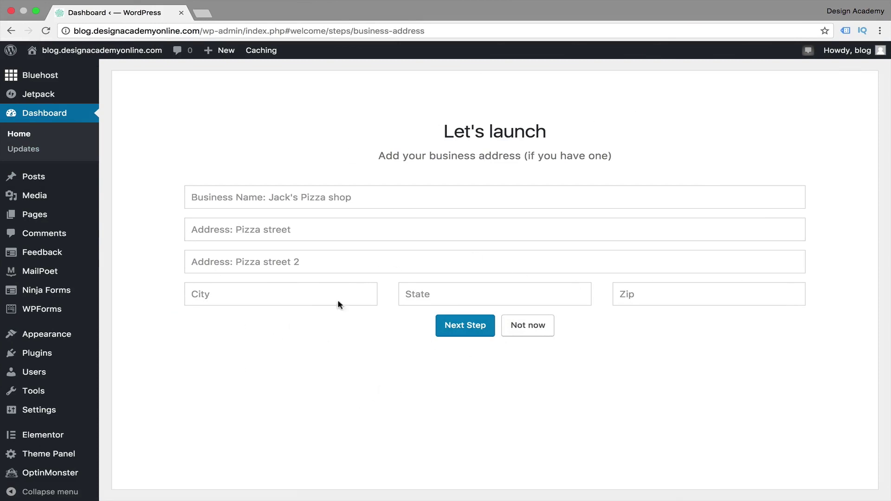
# - Choose Not now for the business address and WooCommerce steps, then close the Let's launch wizard
pyautogui.click(236, 190)
pyautogui.click(527, 333)
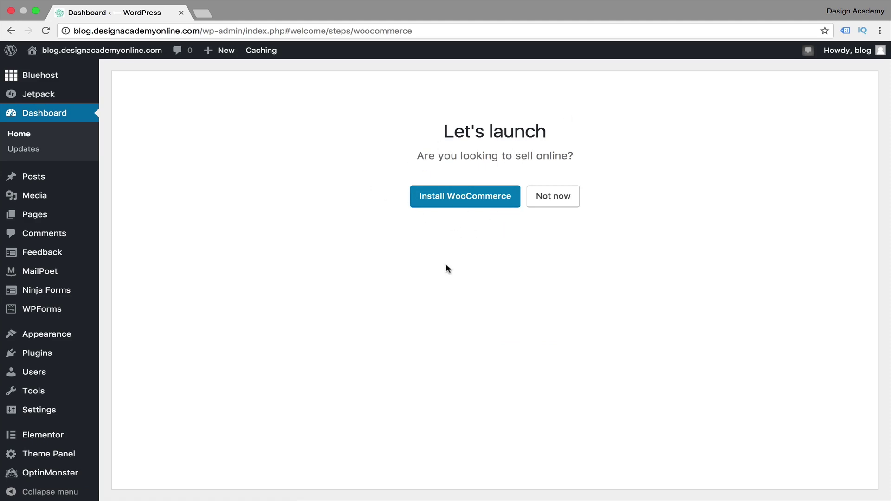
pyautogui.click(555, 196)
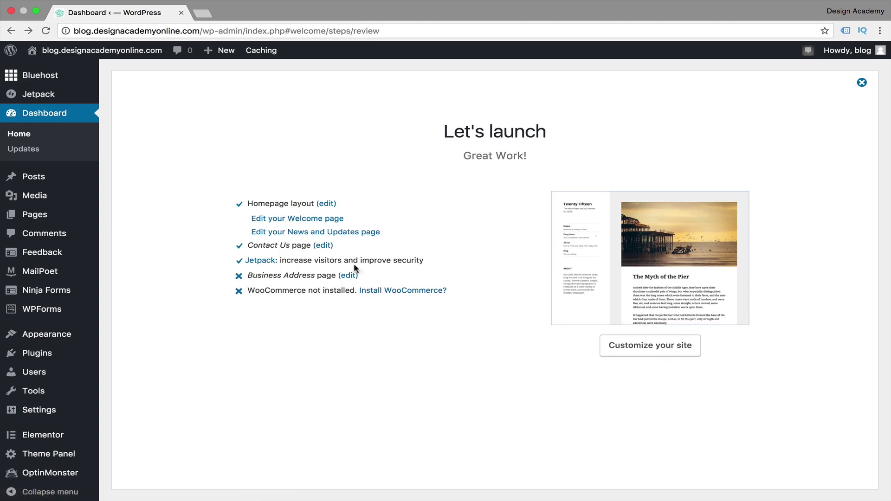
pyautogui.click(862, 83)
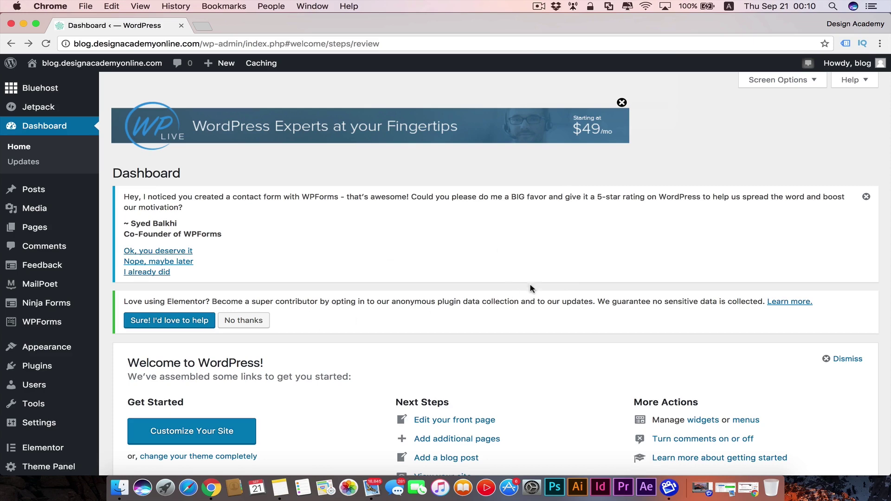
# - Close the WPForms rating notice and choose No thanks on Elementor's data-sharing opt-in
pyautogui.scroll(-3, 534, 288)
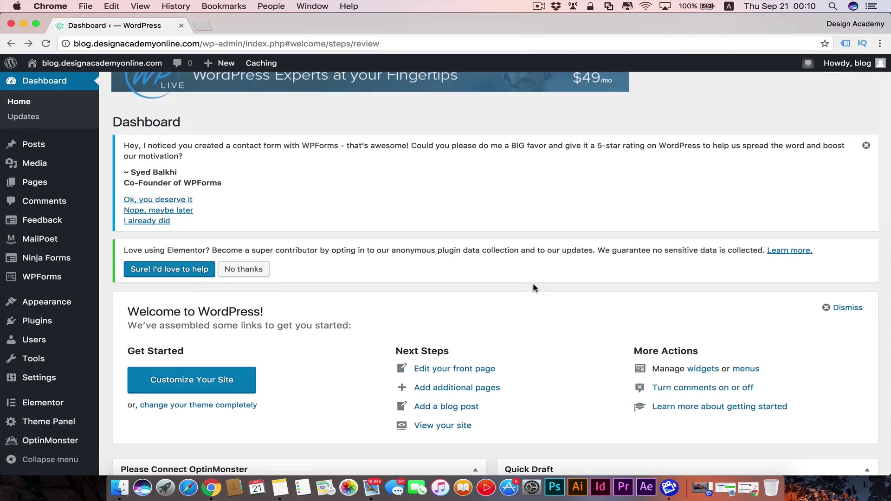
pyautogui.scroll(-2, 533, 285)
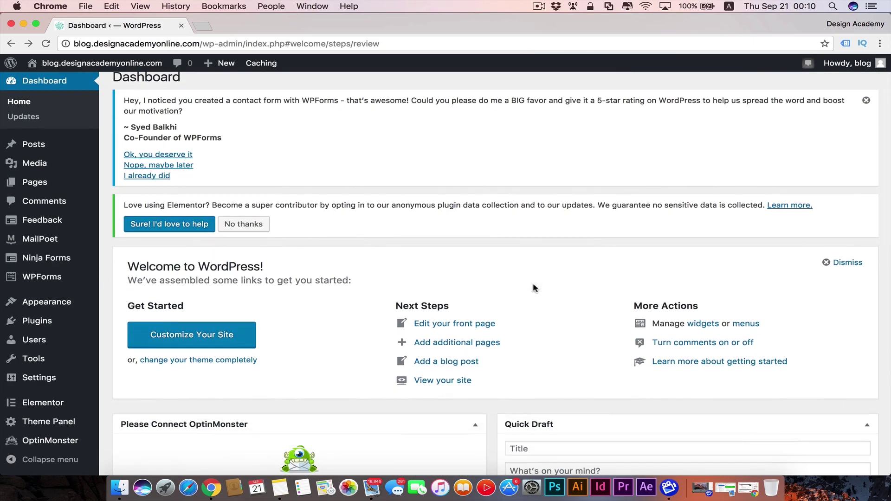
pyautogui.scroll(4, 533, 282)
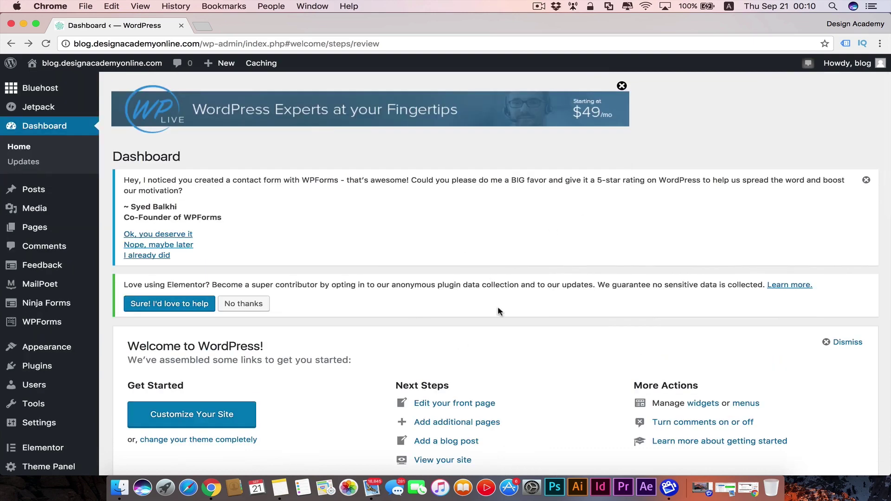
pyautogui.scroll(2, 742, 140)
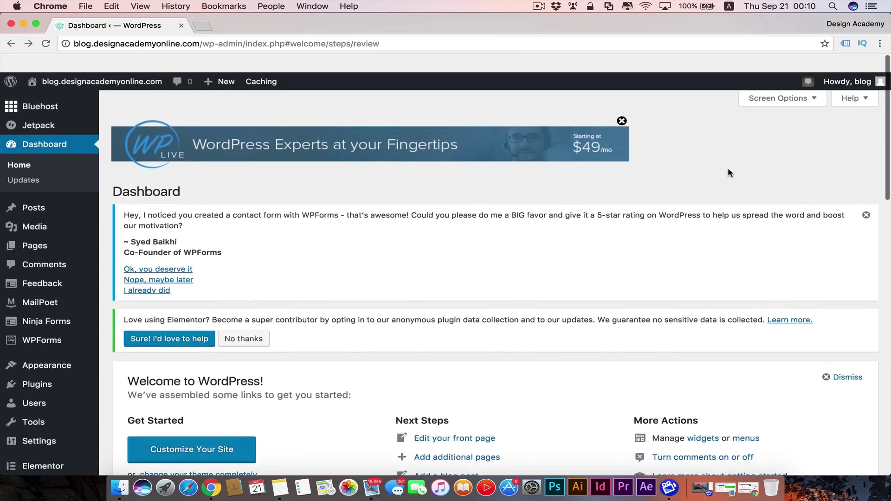
pyautogui.click(810, 83)
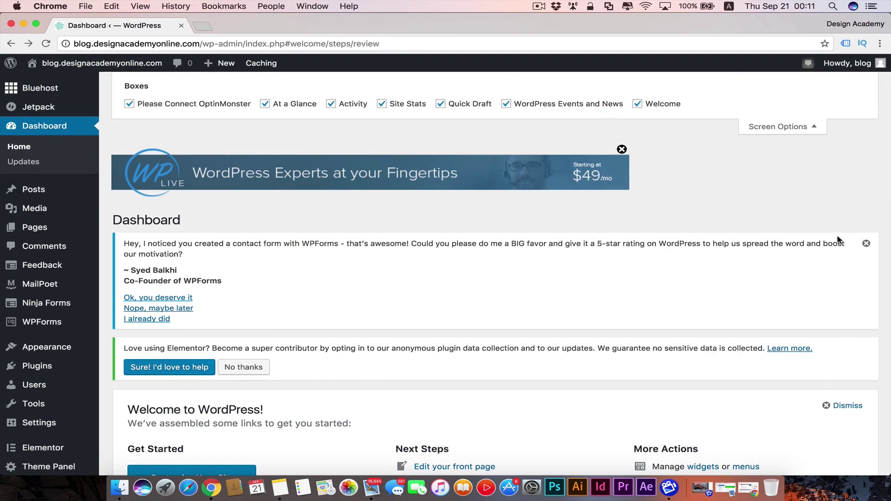
pyautogui.click(866, 243)
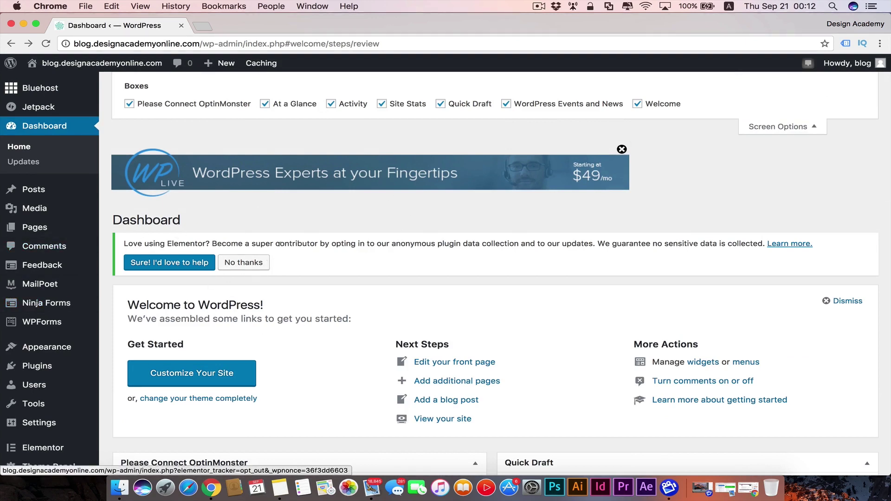
pyautogui.click(246, 262)
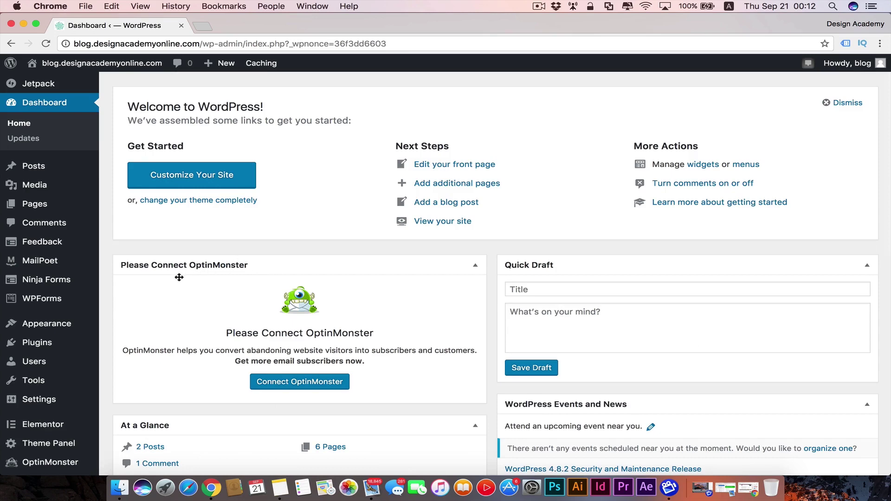
pyautogui.scroll(-2, 297, 296)
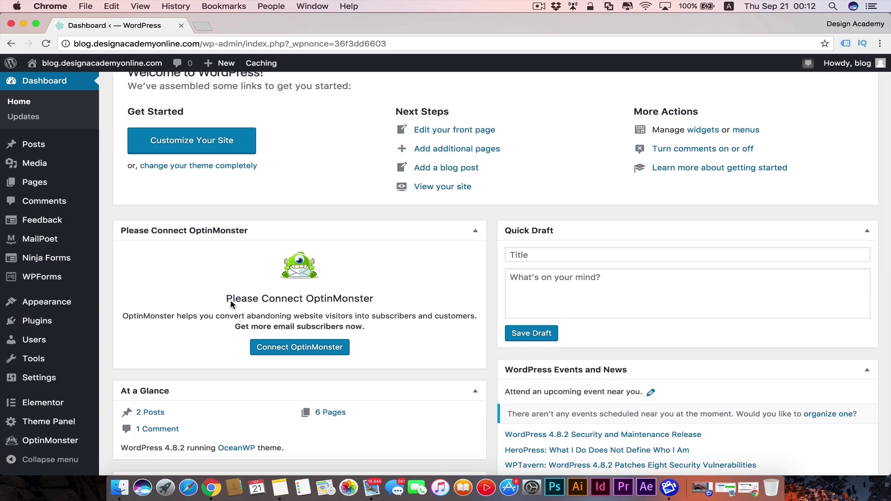
pyautogui.scroll(3, 388, 304)
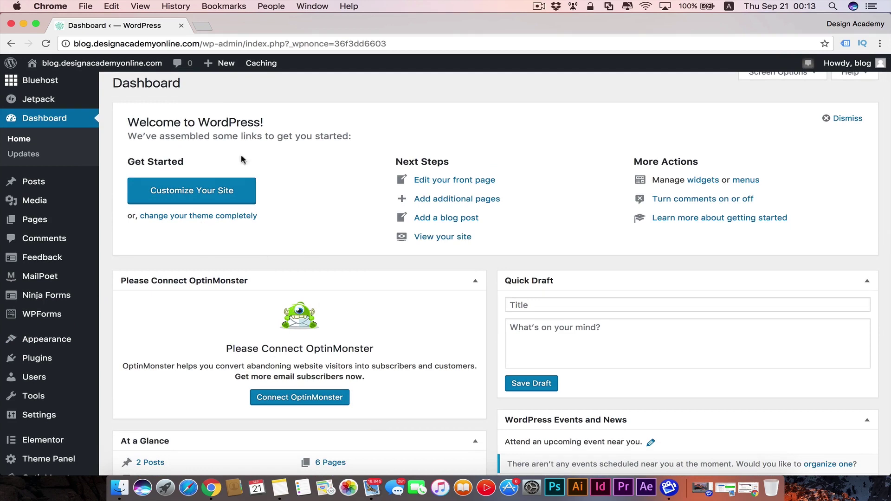
pyautogui.scroll(-1, 406, 328)
pyautogui.scroll(2, 406, 328)
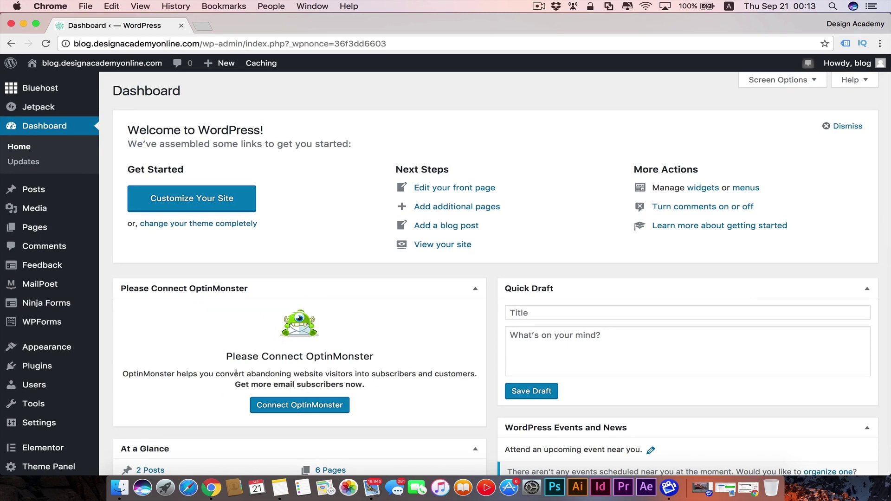
# - Open the Plugins page in a new browser tab and switch to it
pyautogui.rightClick(51, 375)
pyautogui.click(97, 377)
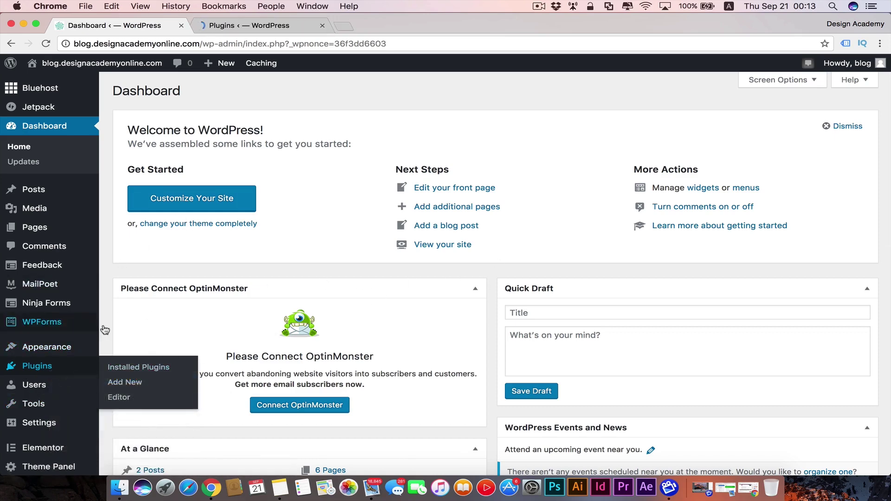
pyautogui.scroll(-1, 463, 325)
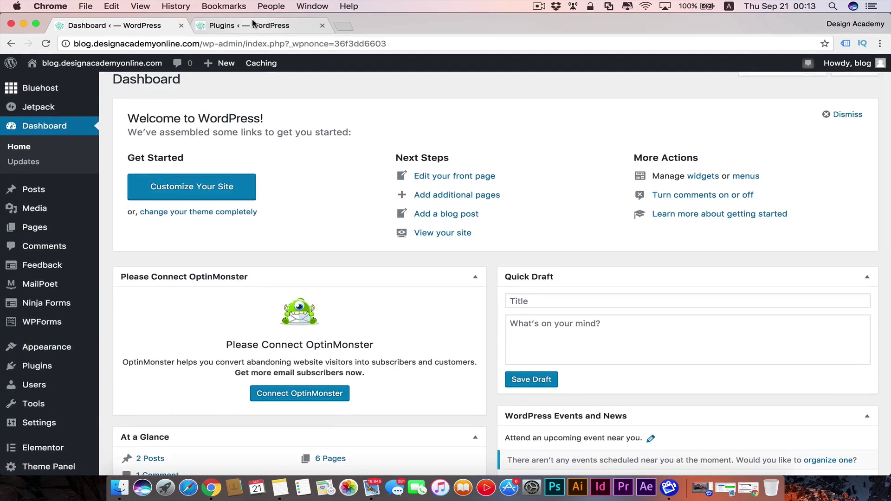
pyautogui.hotkey('ctrl', 'Tab')
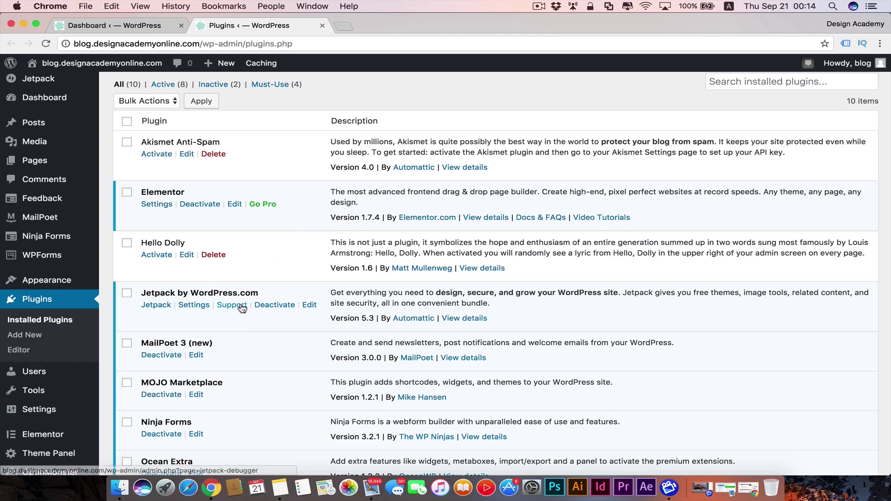
pyautogui.scroll(-2, 357, 329)
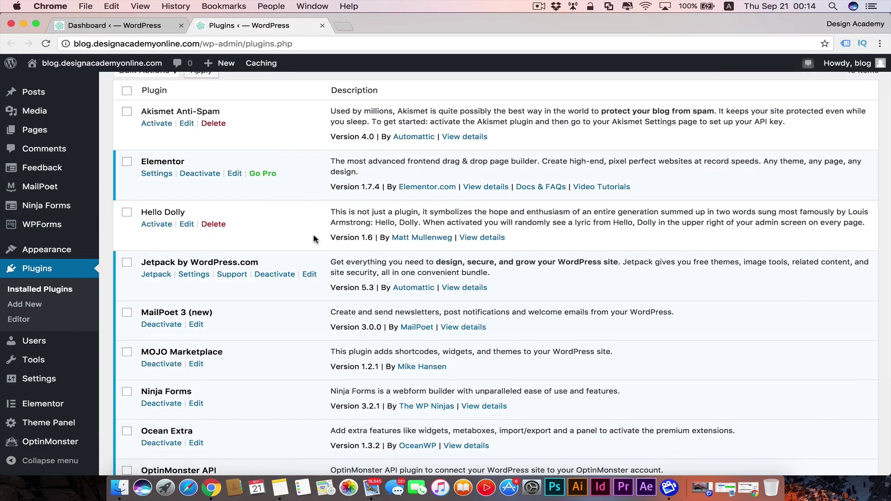
pyautogui.scroll(-3, 278, 248)
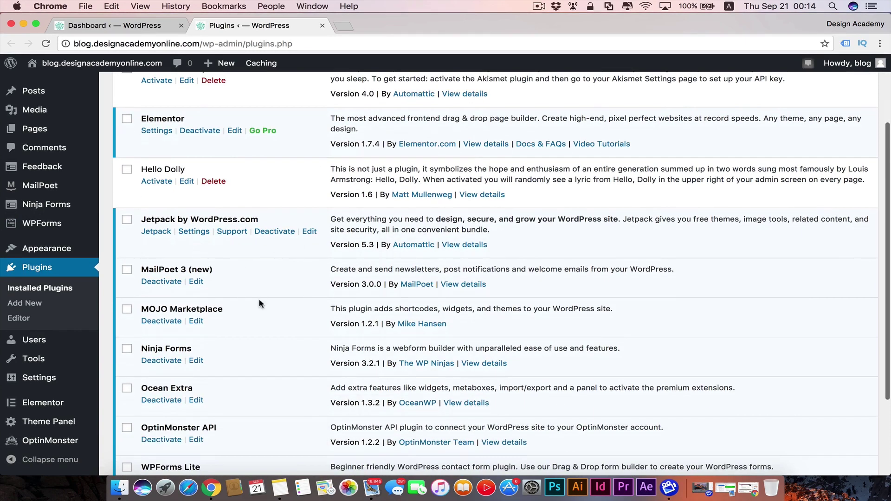
# - Deactivate MOJO Marketplace, OptinMonster API and WPForms Lite, skipping the WPForms feedback
pyautogui.click(166, 323)
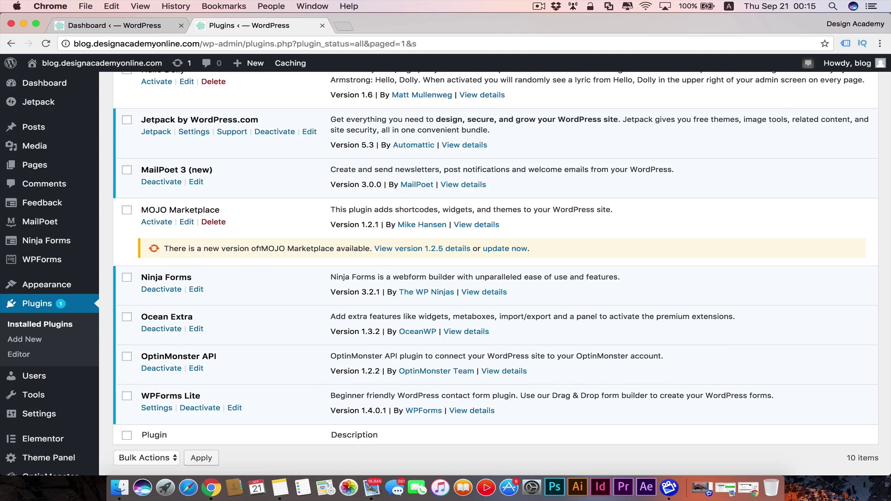
pyautogui.click(168, 369)
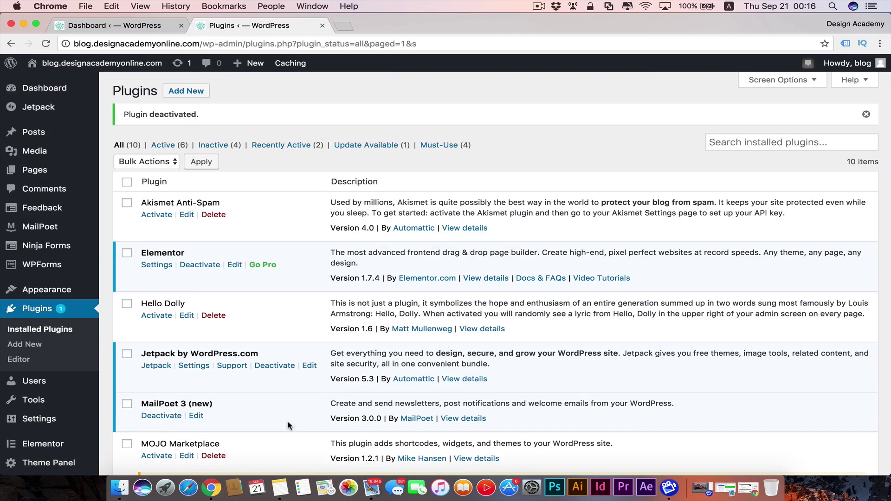
pyautogui.scroll(-10, 288, 425)
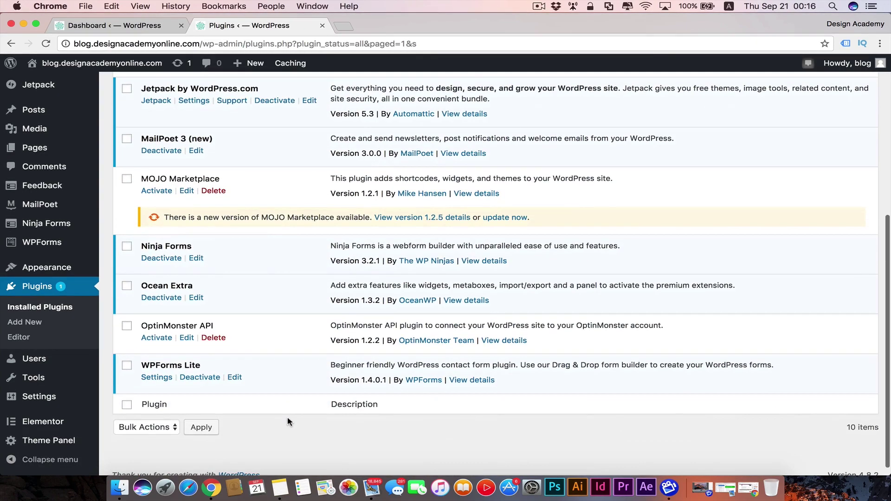
pyautogui.click(203, 379)
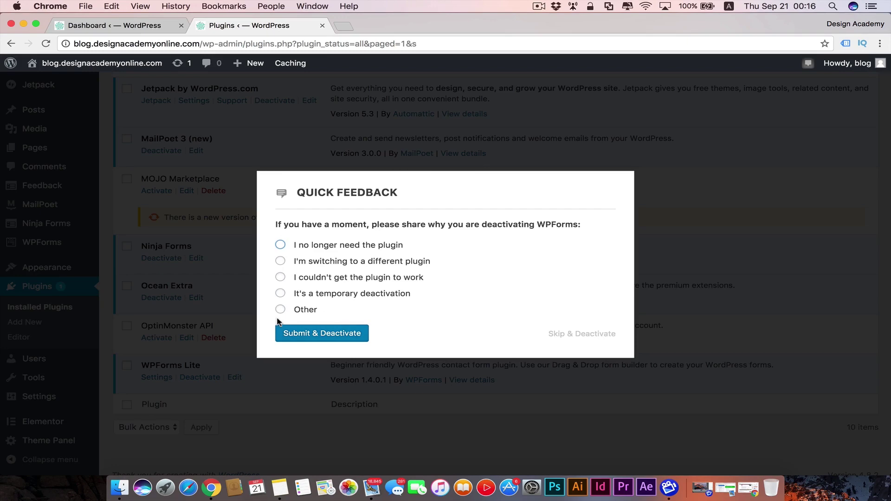
pyautogui.click(582, 335)
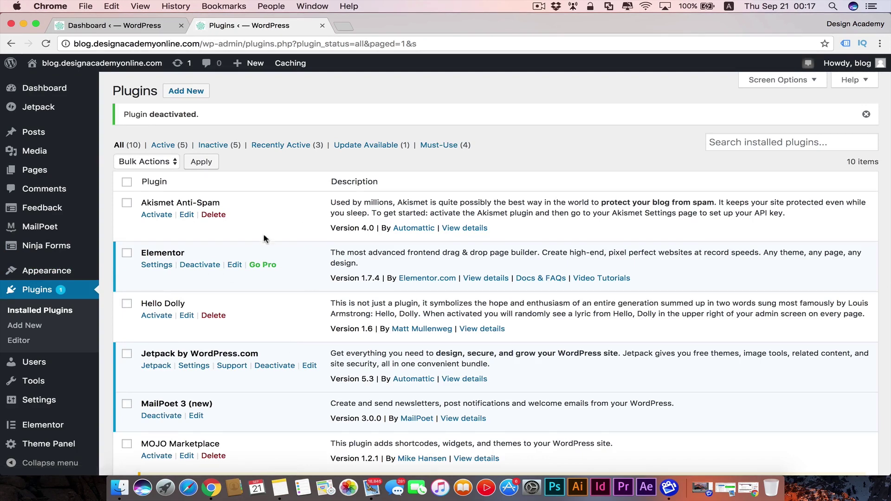
pyautogui.scroll(-1, 303, 227)
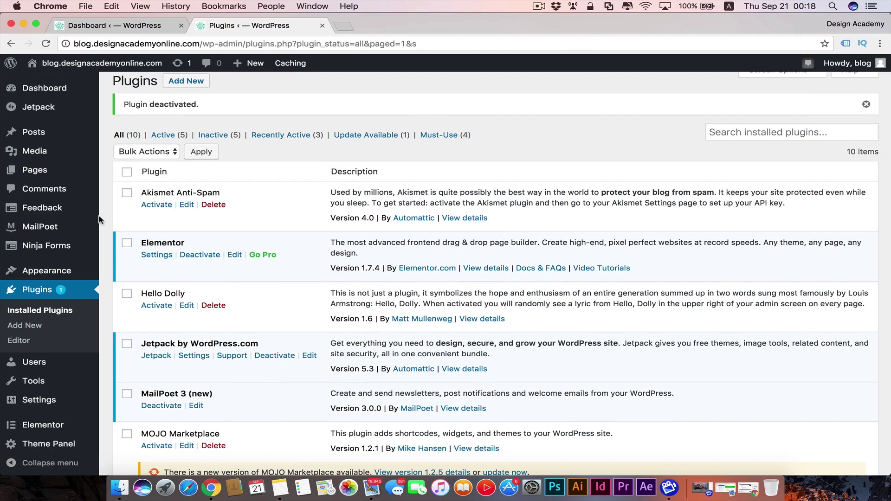
pyautogui.scroll(1, 134, 313)
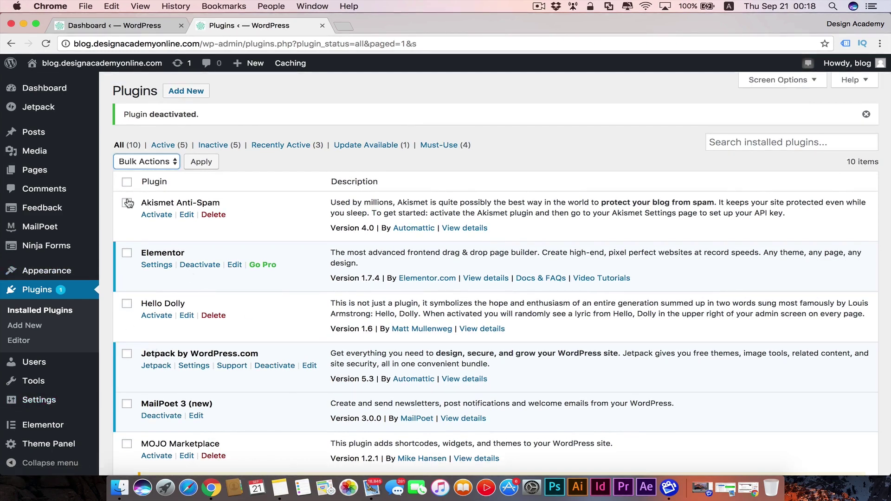
# - Tick Akismet Anti-Spam, Elementor and Hello Dolly and open the Bulk Actions list
pyautogui.click(128, 203)
pyautogui.click(127, 253)
pyautogui.click(127, 303)
pyautogui.click(173, 163)
# - Close the Plugins tab and go to Settings > General
pyautogui.click(322, 26)
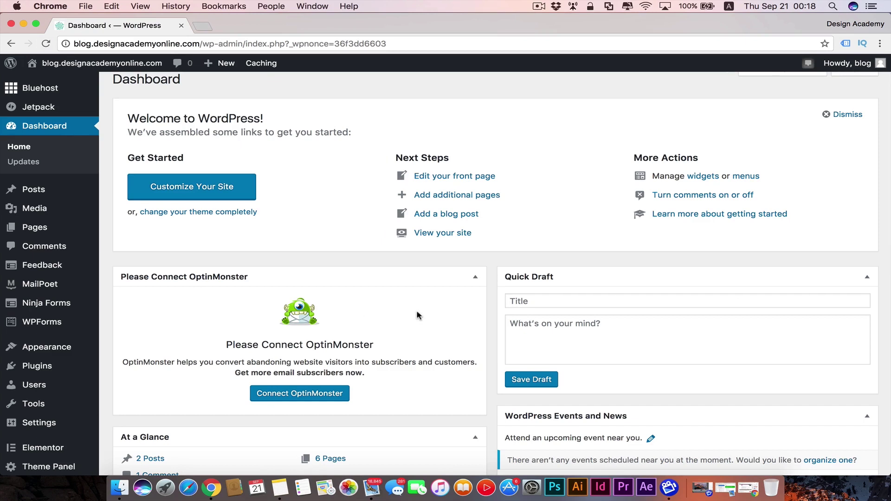
pyautogui.scroll(1, 368, 270)
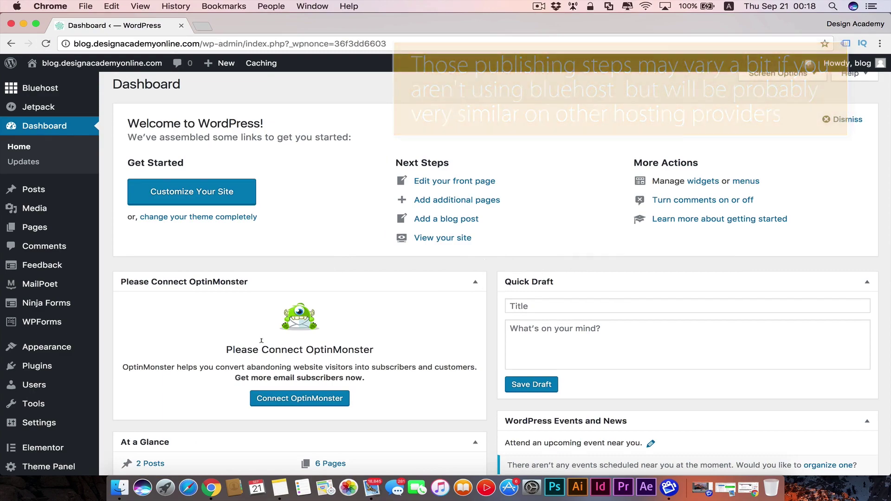
pyautogui.scroll(-1, 261, 340)
pyautogui.scroll(2, 261, 340)
pyautogui.scroll(-3, 261, 340)
pyautogui.scroll(3, 261, 341)
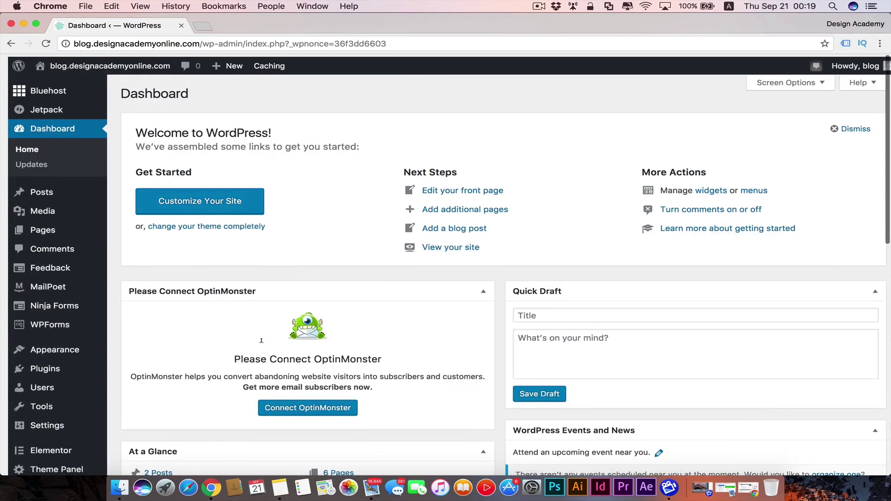
pyautogui.scroll(-1, 209, 278)
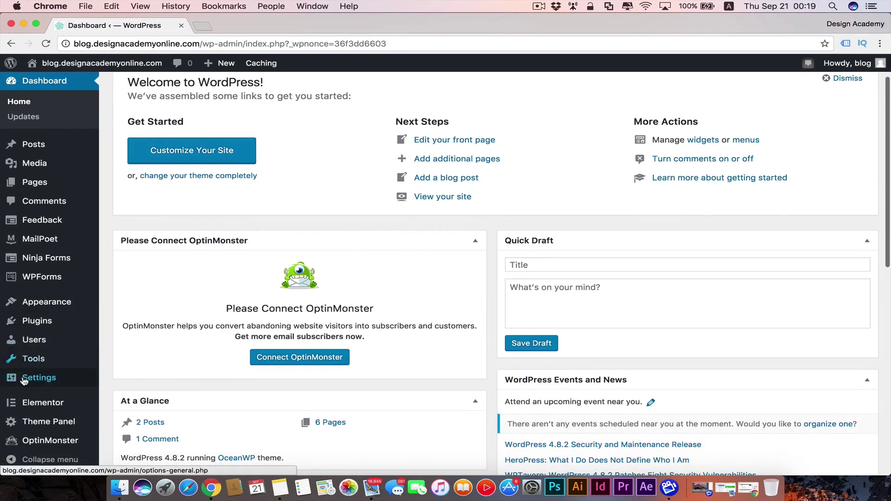
pyautogui.moveTo(79, 376)
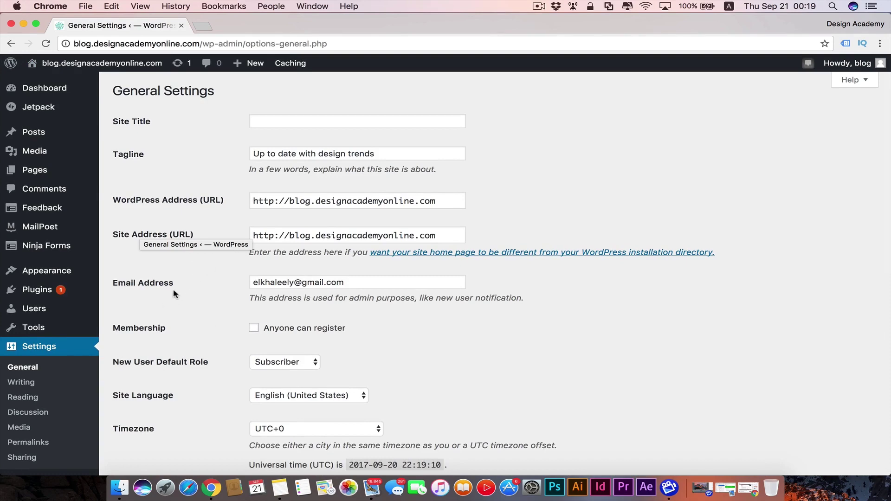
pyautogui.scroll(-5, 195, 288)
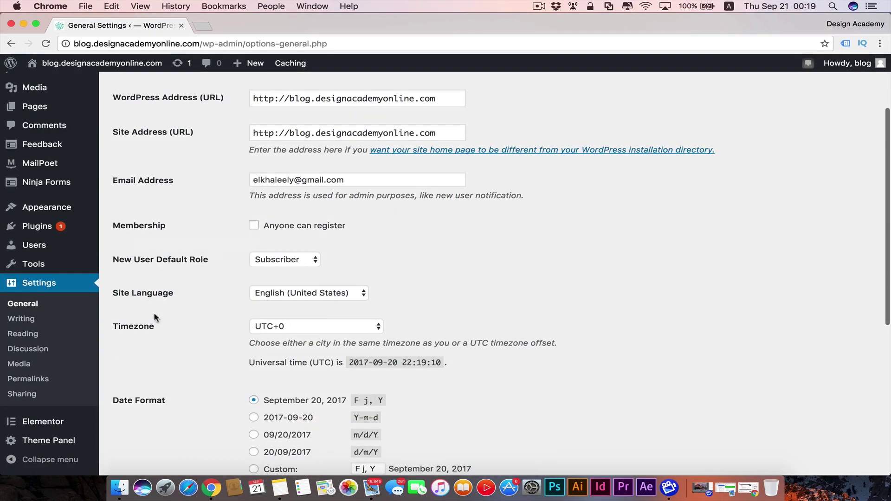
# - Open the Site Language list, leave it unchanged, and scroll through the remaining options
pyautogui.click(366, 296)
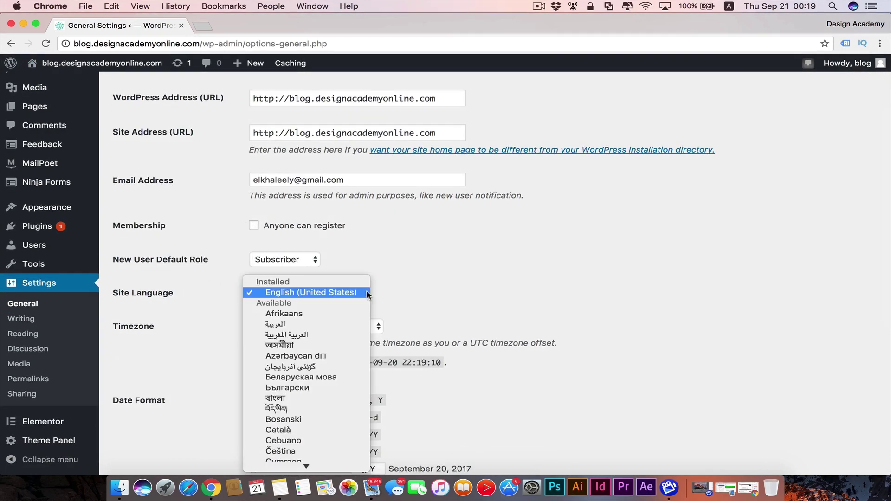
pyautogui.click(504, 261)
pyautogui.scroll(-2, 505, 261)
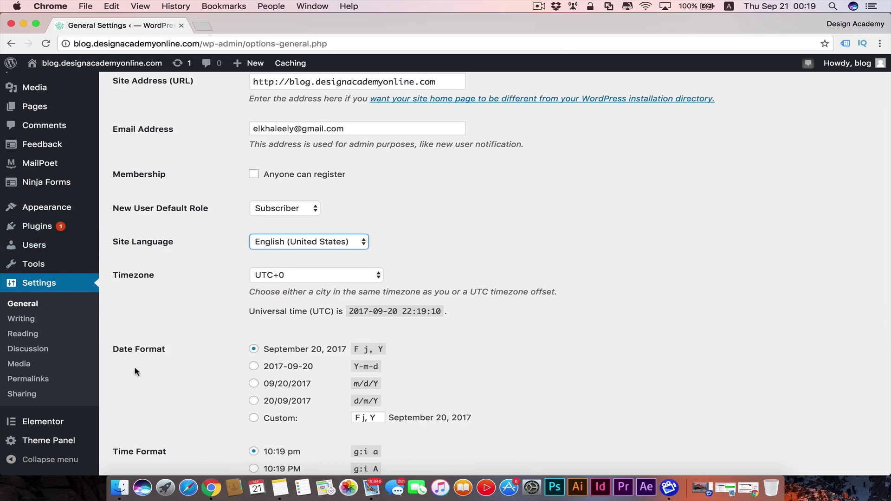
pyautogui.scroll(-4, 136, 371)
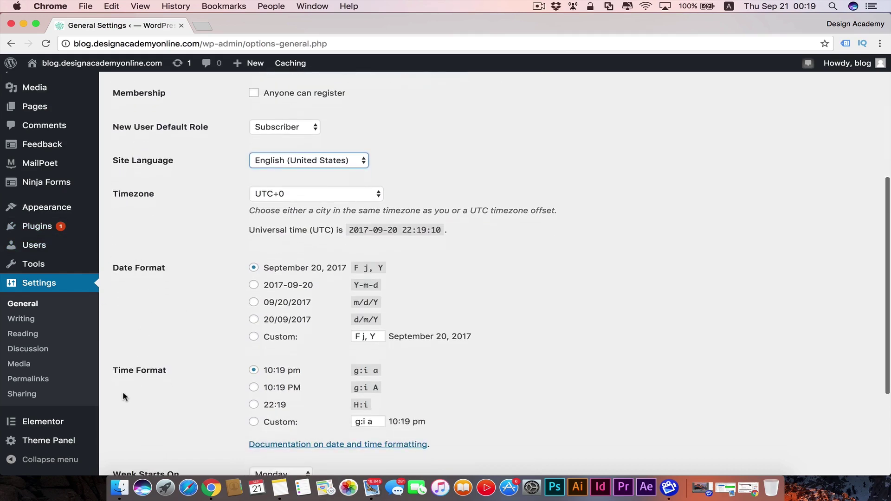
pyautogui.scroll(-6, 198, 363)
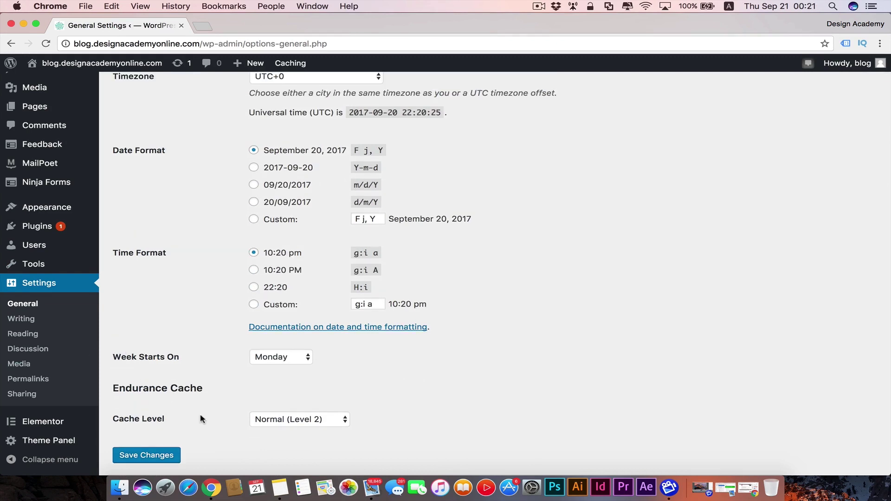
pyautogui.scroll(-1, 199, 414)
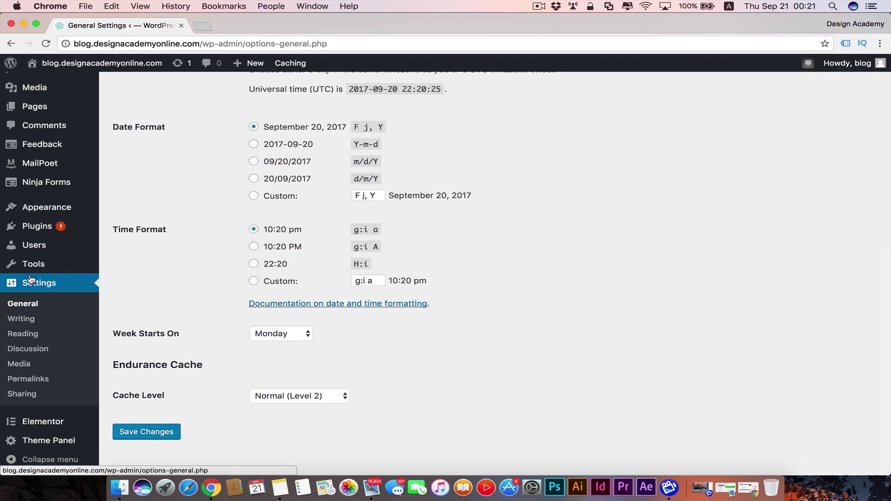
# - Activate MOJO Marketplace again from Installed Plugins opened in a new tab
pyautogui.moveTo(33, 227)
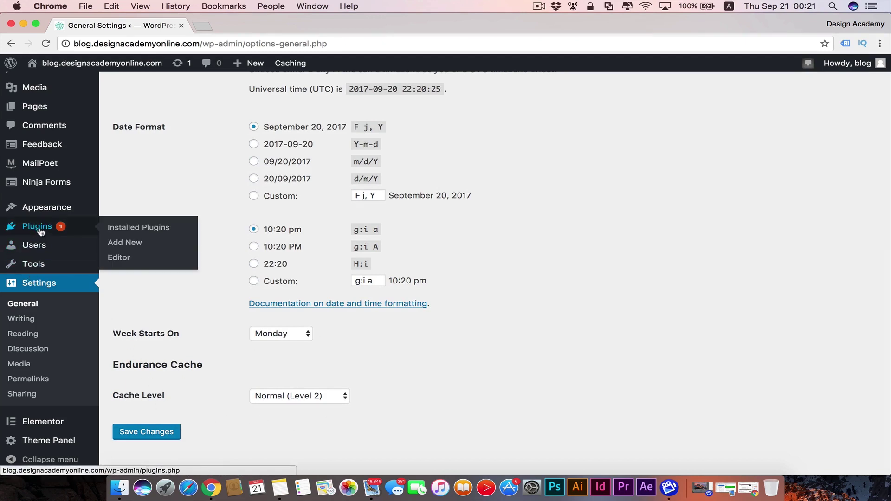
pyautogui.rightClick(112, 230)
pyautogui.click(116, 232)
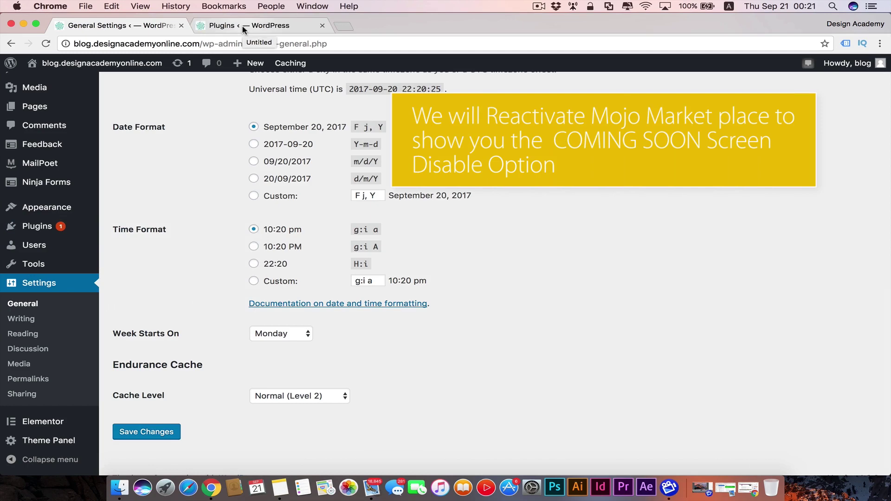
pyautogui.click(242, 25)
pyautogui.scroll(-2, 144, 296)
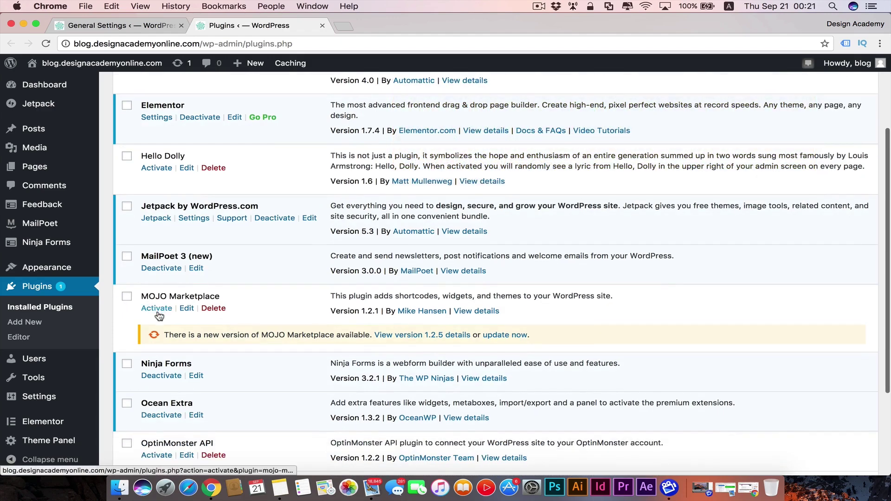
pyautogui.click(157, 309)
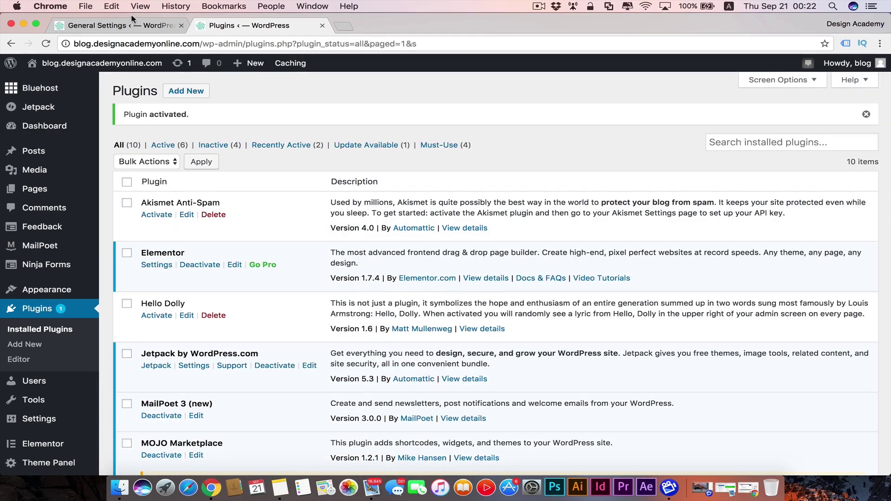
# - Reload General Settings to reveal the new Bluehost and Coming Soon Page options
pyautogui.click(125, 29)
pyautogui.click(46, 44)
pyautogui.scroll(-5, 139, 387)
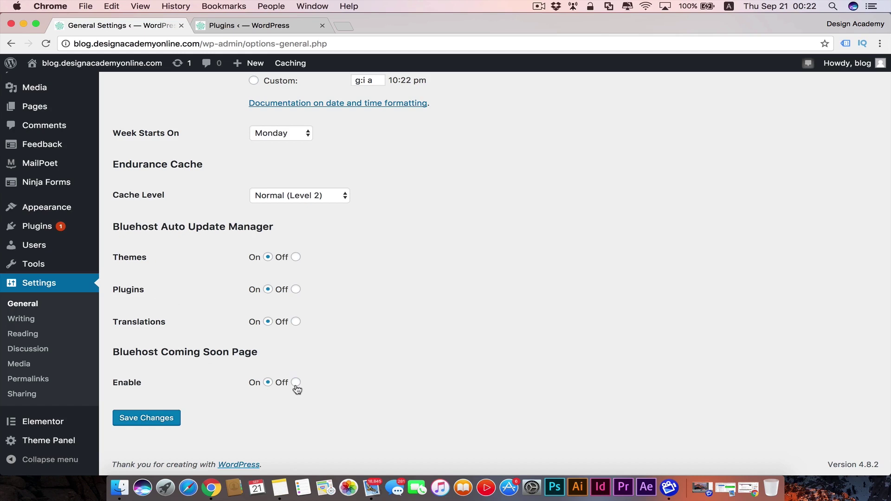
# - Save General Settings with the Coming Soon Page off and copy the site's domain
pyautogui.click(134, 417)
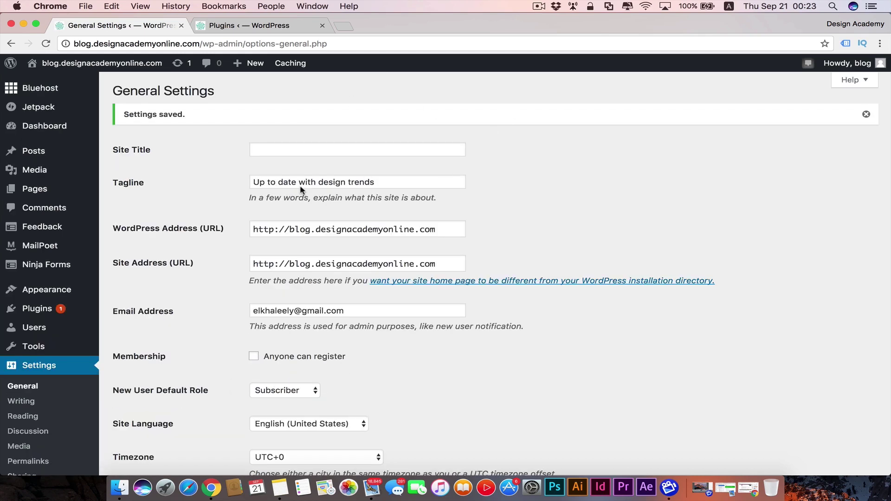
pyautogui.click(203, 43)
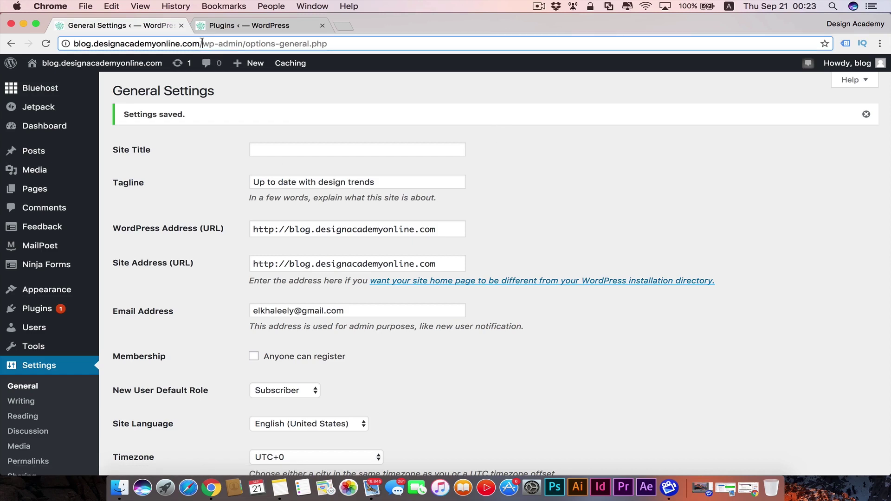
pyautogui.click(202, 43)
pyautogui.moveTo(202, 43); pyautogui.dragTo(86, 35)
pyautogui.press('super+c')
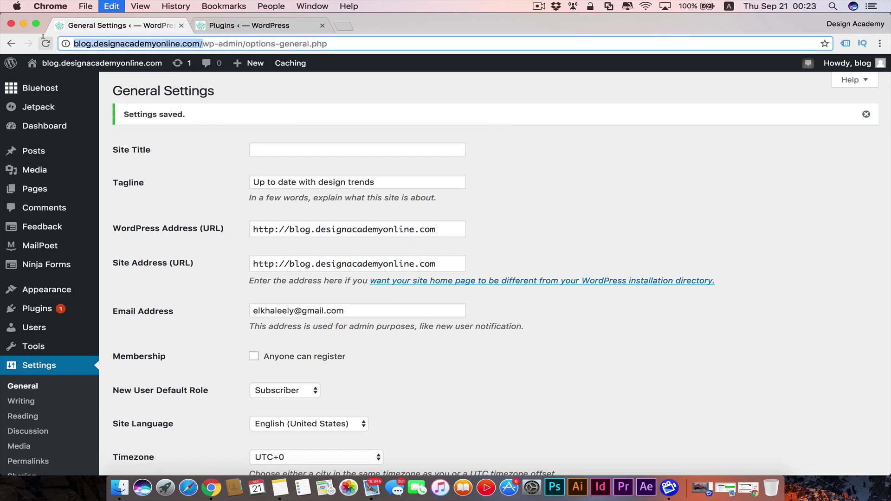
# - Open the copied site address in a private browsing window
pyautogui.press('super+shift+n')
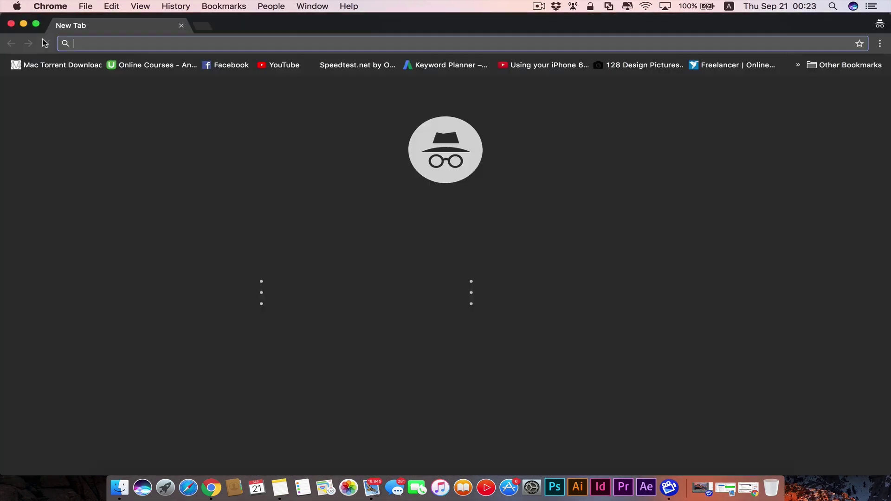
pyautogui.press('super+v')
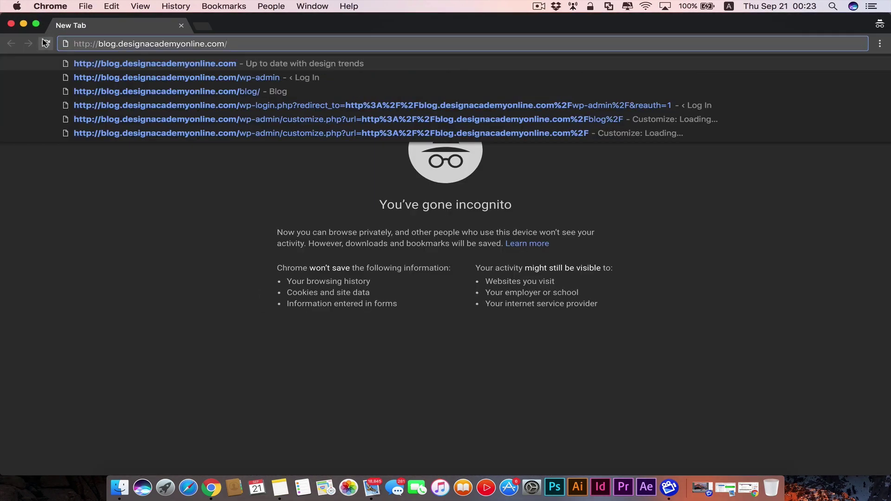
pyautogui.press('Return')
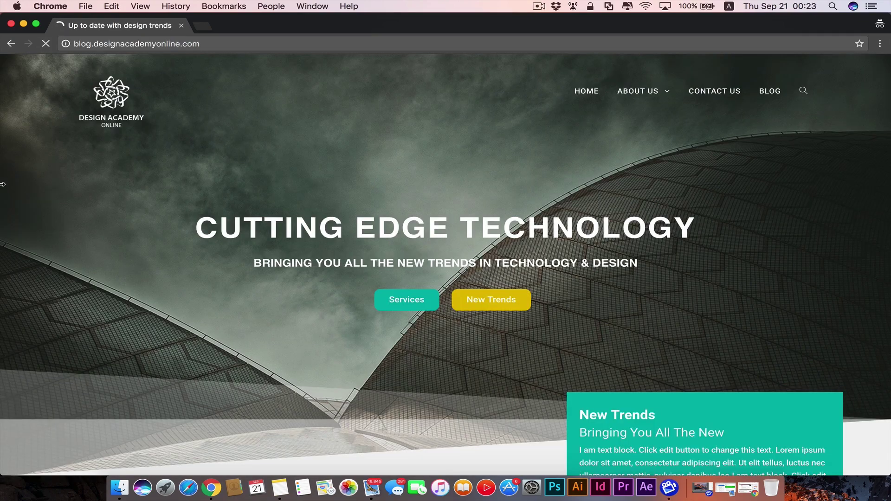
# - Scroll the live site down to the footer and back up, then close the window
pyautogui.scroll(-15, 2, 184)
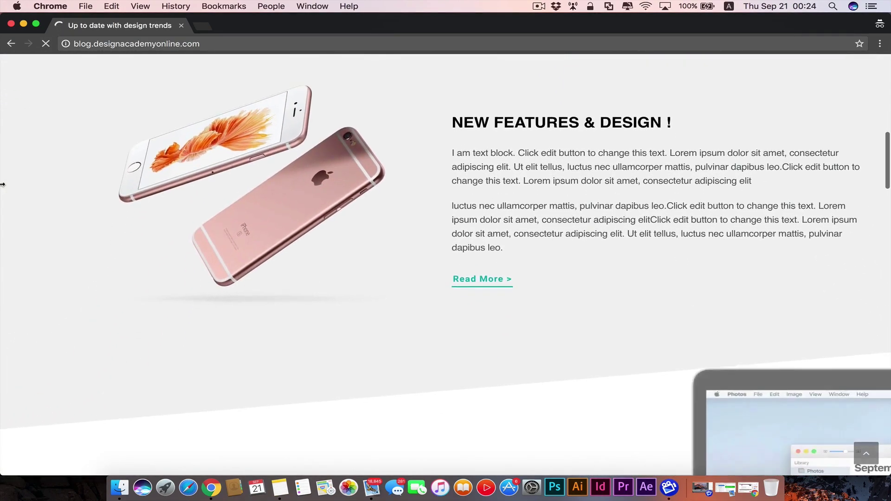
pyautogui.scroll(-15, 2, 184)
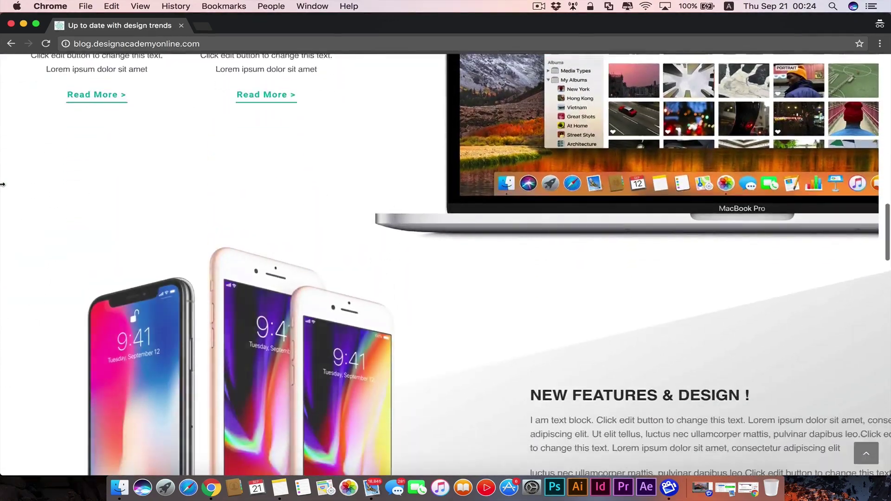
pyautogui.scroll(-15, 3, 184)
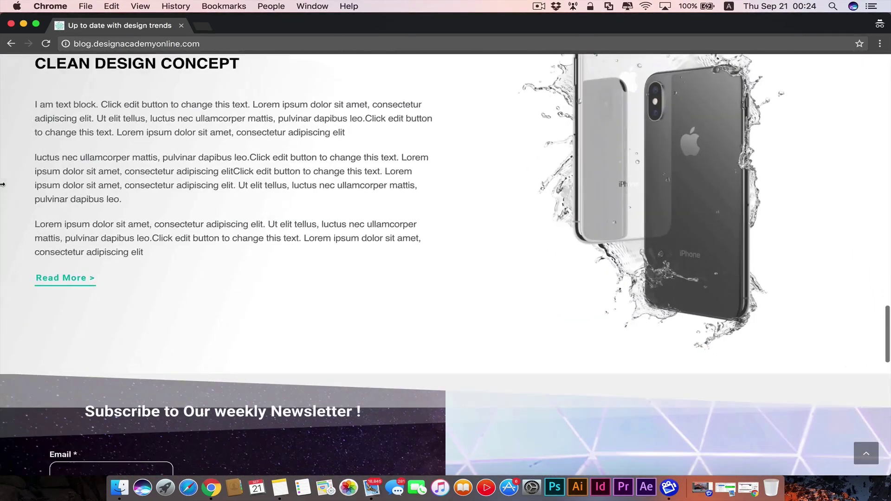
pyautogui.scroll(-15, 2, 184)
pyautogui.scroll(-10, 2, 184)
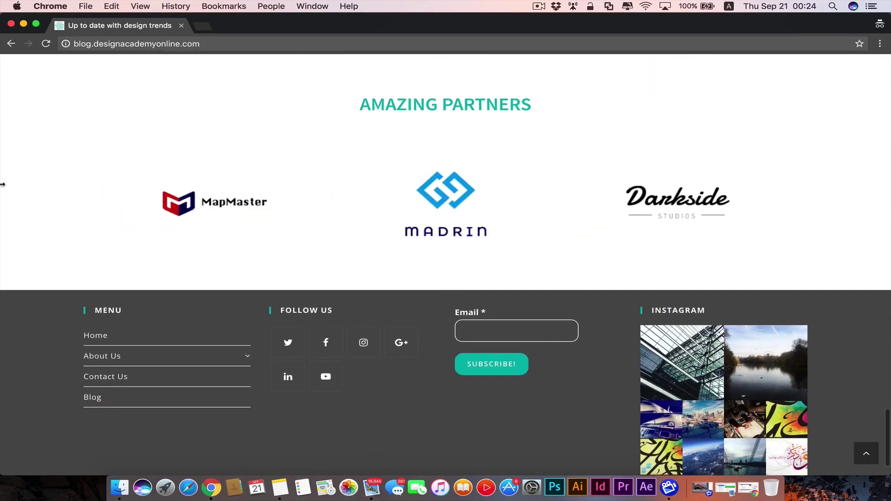
pyautogui.scroll(20, 3, 184)
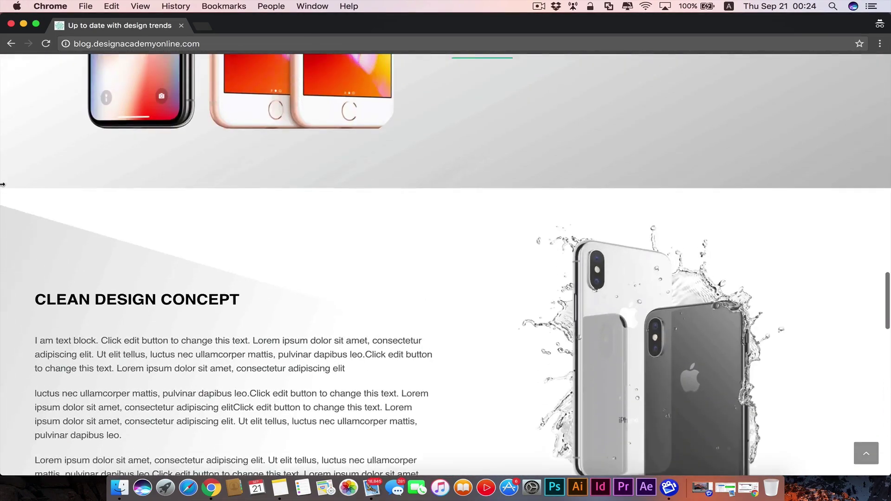
pyautogui.scroll(20, 3, 185)
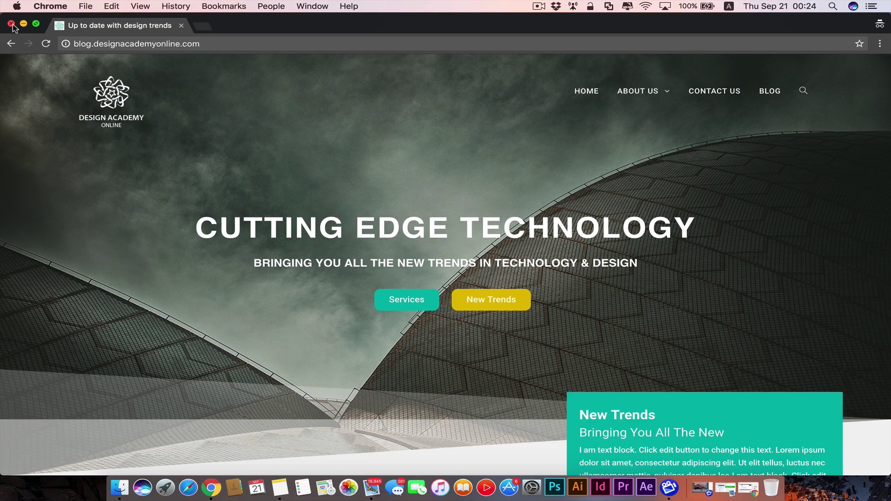
pyautogui.click(12, 24)
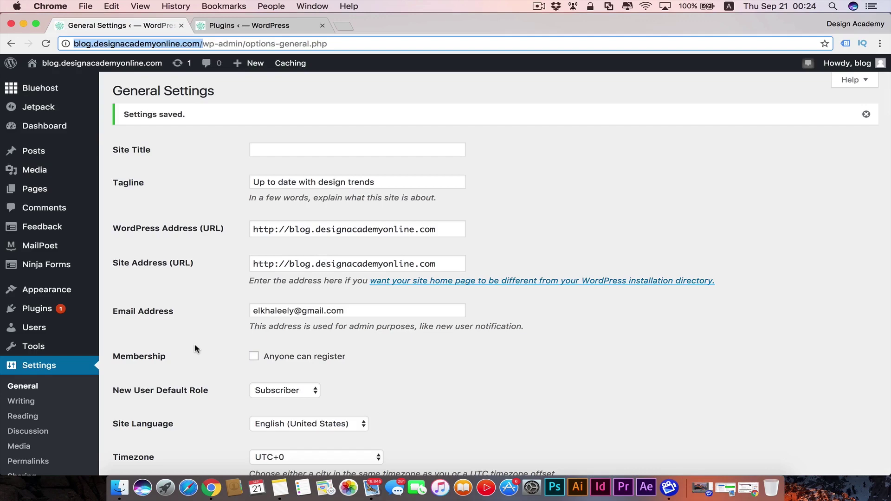
# - Go to Elementor > My Library, which lists the 8 saved templates
pyautogui.scroll(-2, 194, 346)
pyautogui.scroll(2, 194, 346)
pyautogui.scroll(-15, 194, 345)
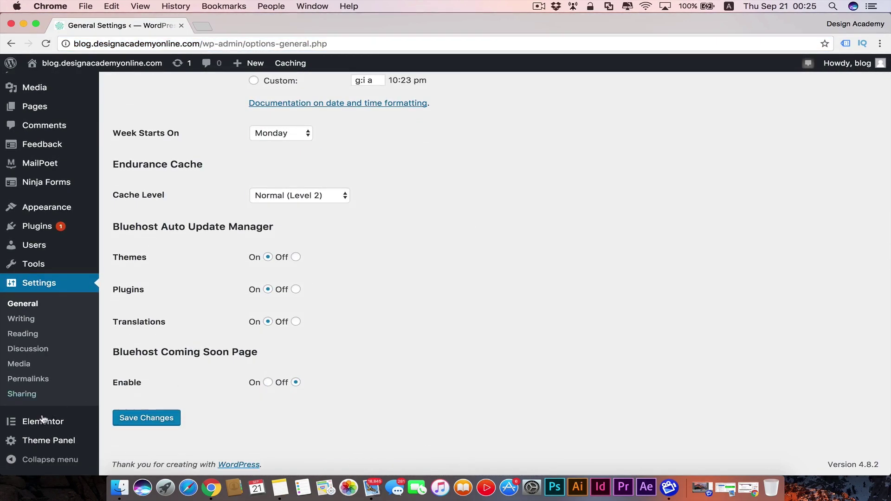
pyautogui.moveTo(37, 426)
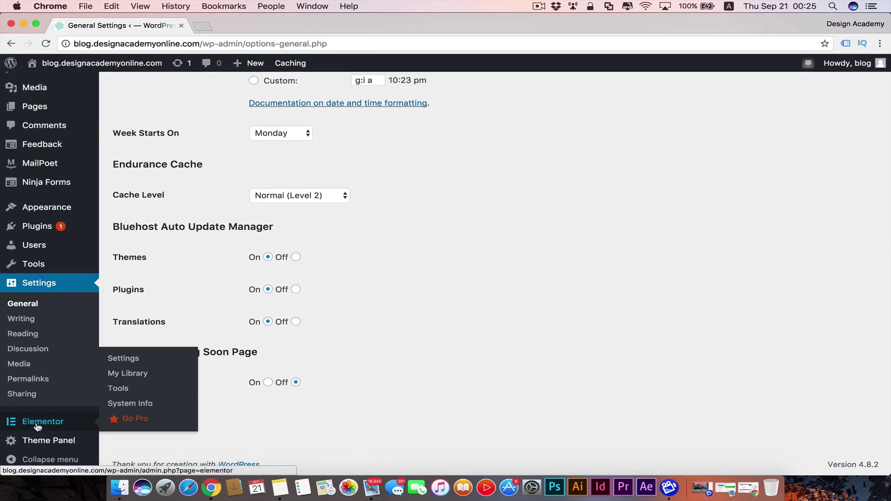
pyautogui.click(140, 375)
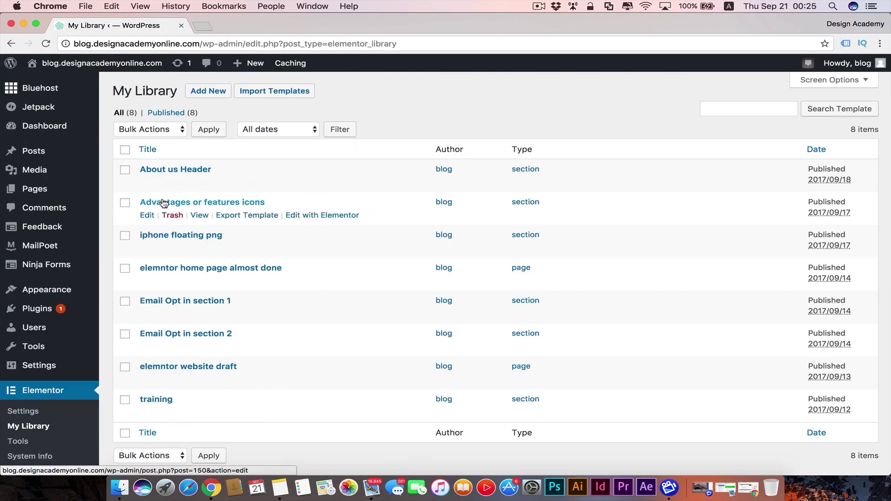
# - Add and publish a library template titled 'Coming Soon', then edit it with Elementor
pyautogui.click(199, 92)
pyautogui.write('Com')
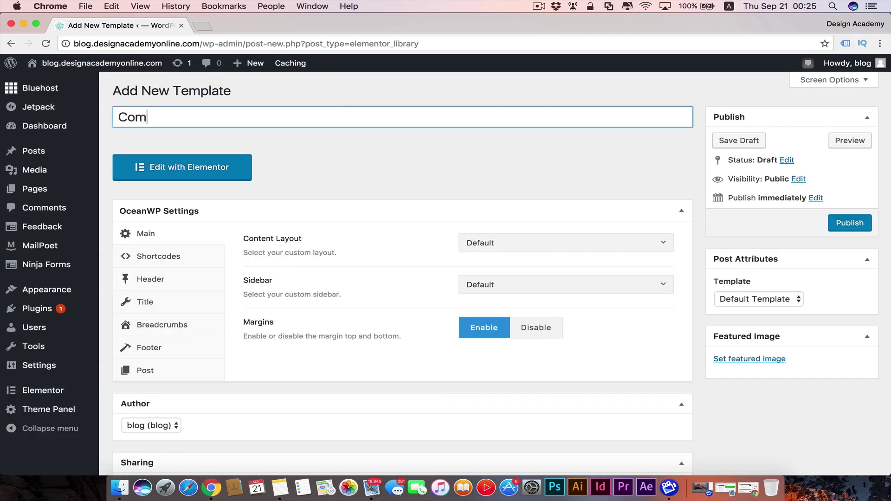
pyautogui.write('ing Soon')
pyautogui.click(847, 227)
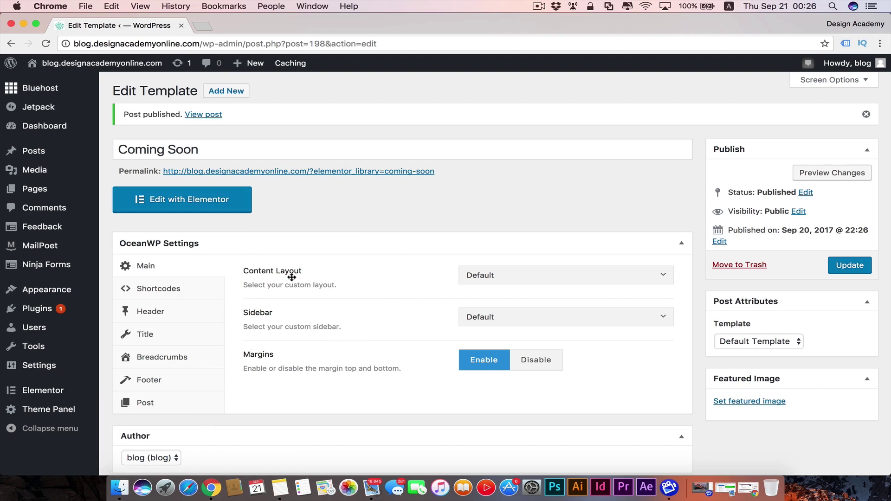
pyautogui.click(210, 200)
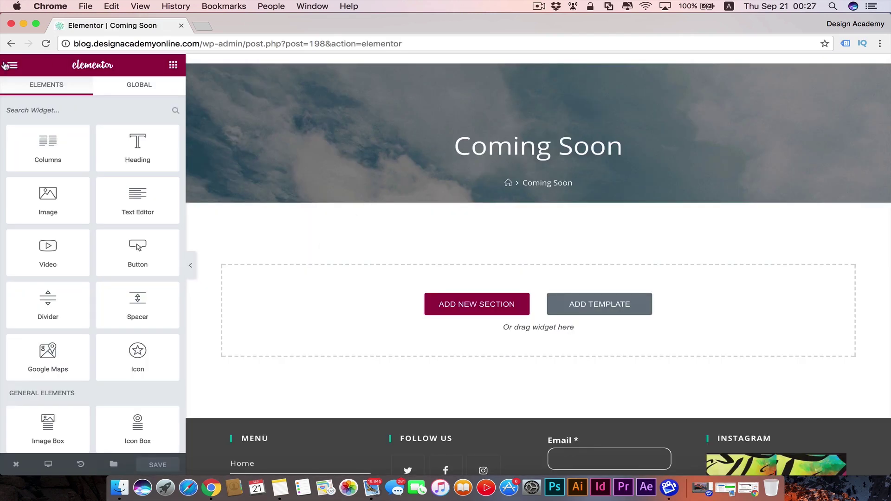
# - In Page Settings, turn Hide Title on and set the template to Elementor Canvas
pyautogui.click(12, 66)
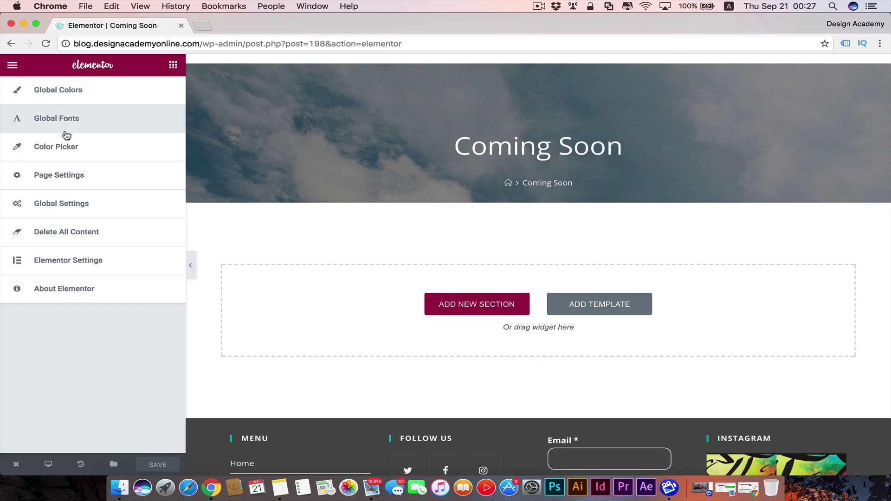
pyautogui.click(86, 180)
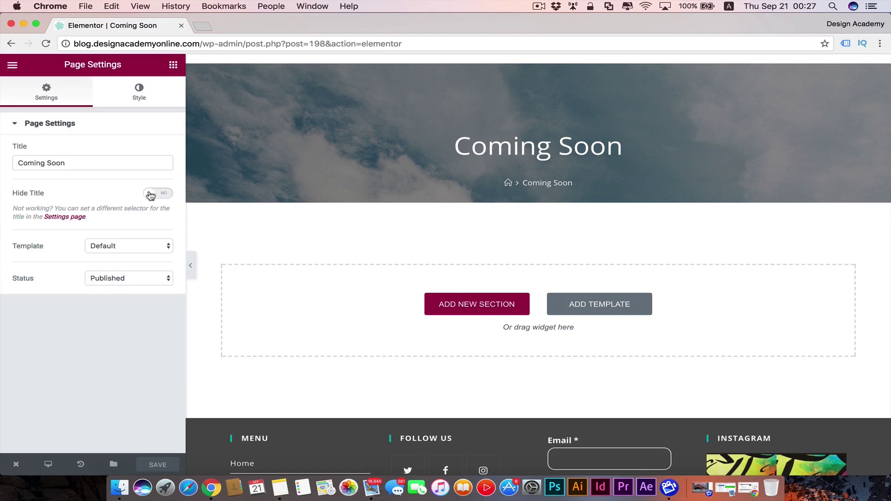
pyautogui.click(150, 194)
pyautogui.click(167, 246)
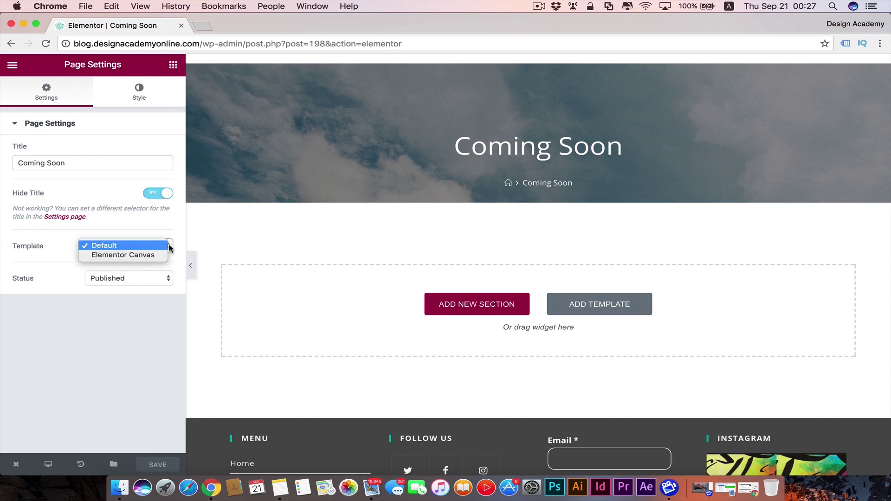
pyautogui.click(155, 255)
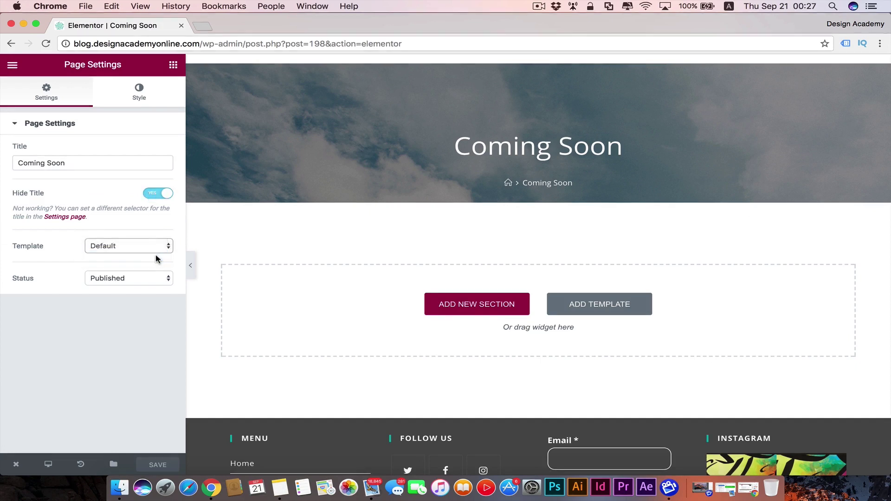
pyautogui.click(169, 278)
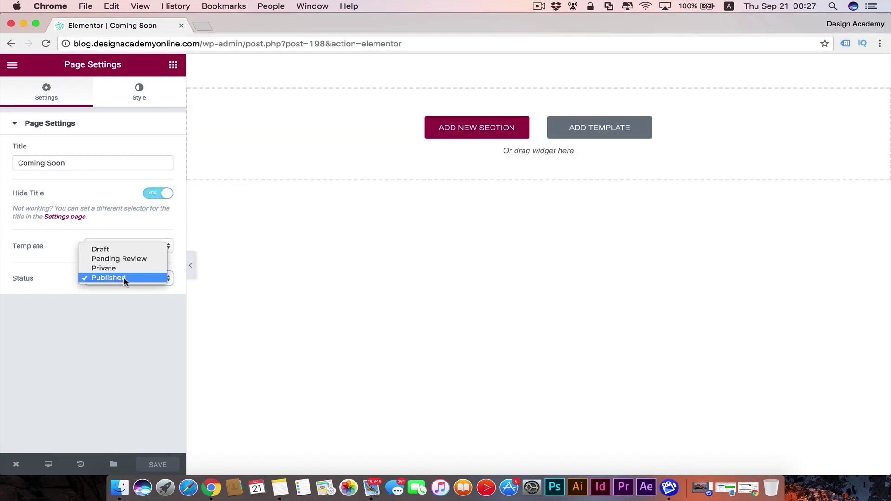
# - Keep the page Published and insert the predesigned Coming Soon 2 template from the library
pyautogui.click(156, 278)
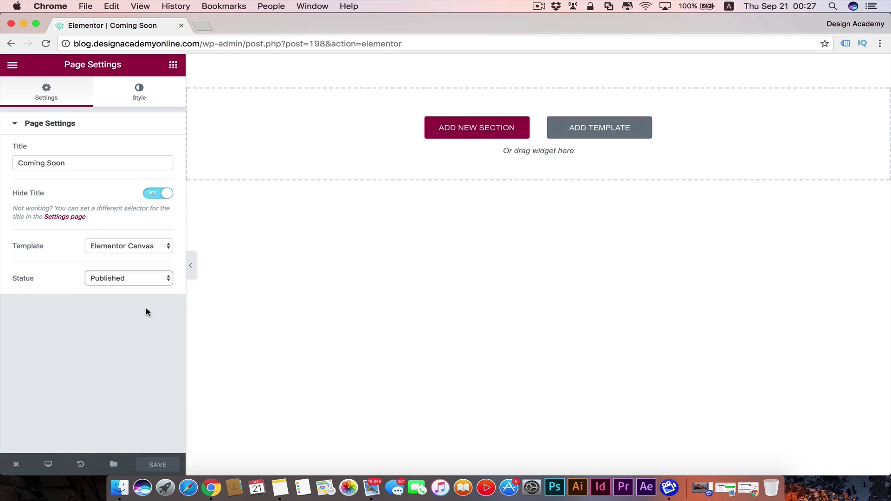
pyautogui.click(569, 125)
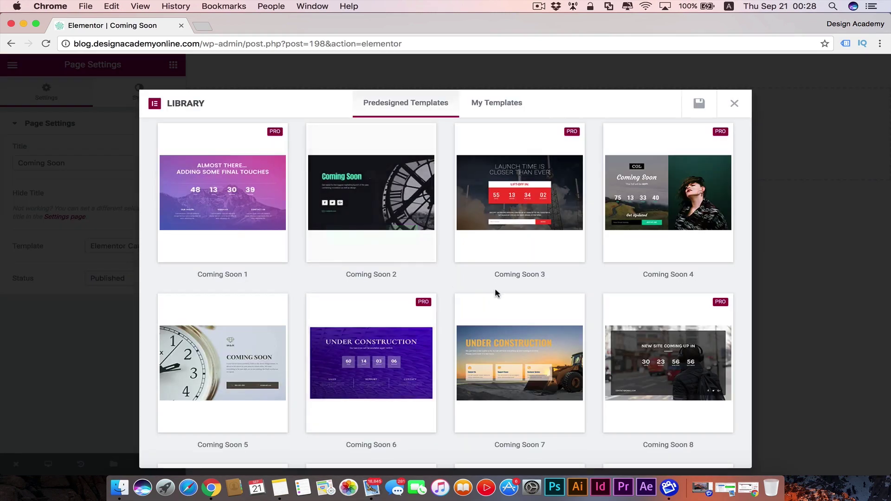
pyautogui.moveTo(318, 256)
pyautogui.moveTo(246, 231)
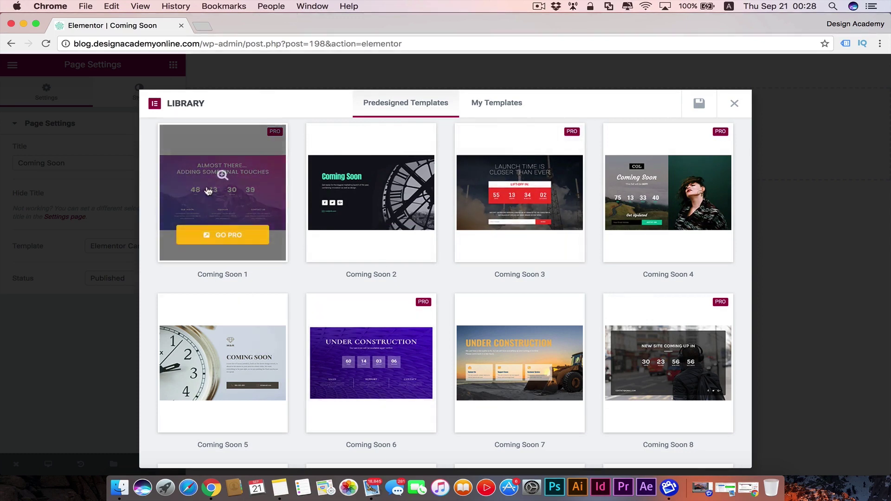
pyautogui.scroll(1, 344, 291)
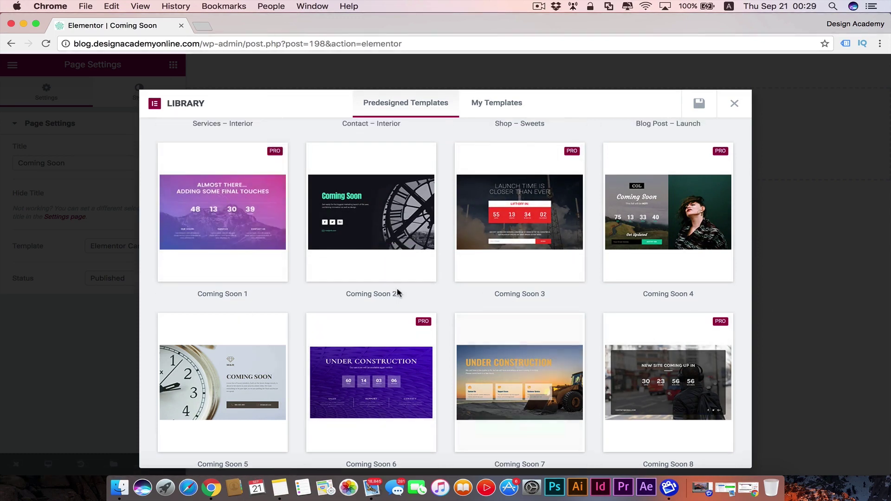
pyautogui.moveTo(510, 418)
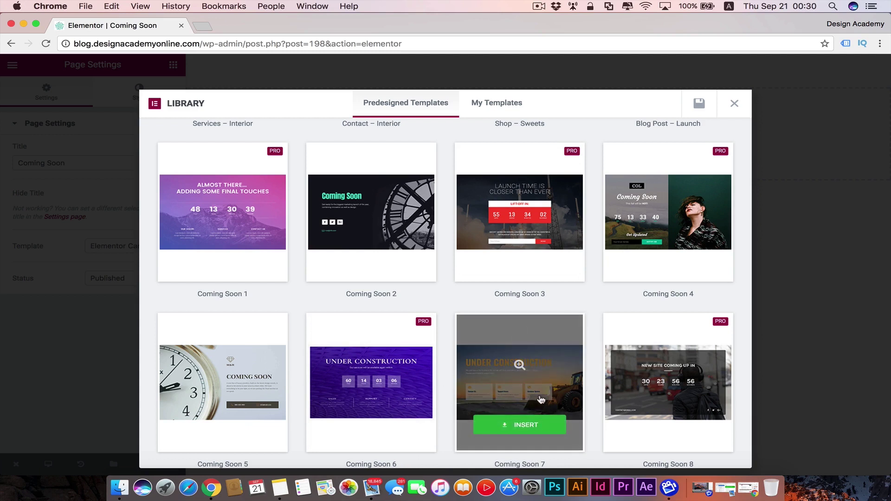
pyautogui.click(391, 255)
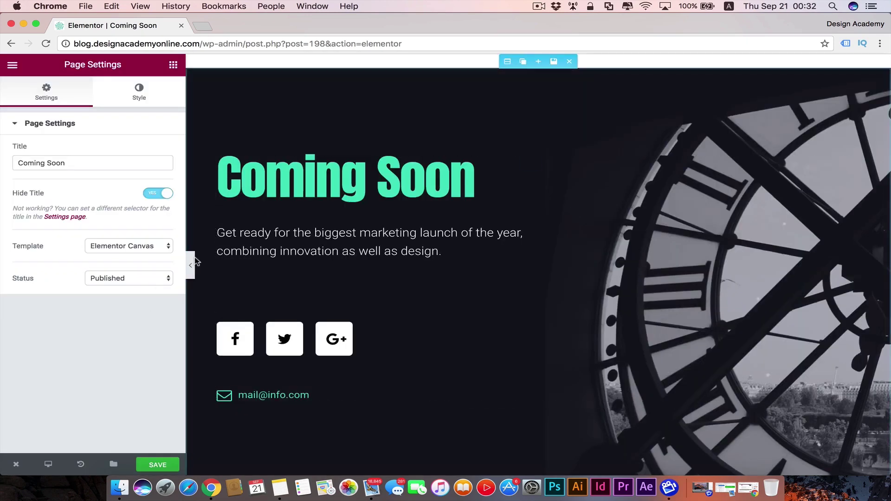
# - Preview the heading, paragraph and social icons, then delete the section and reopen the template library
pyautogui.click(193, 264)
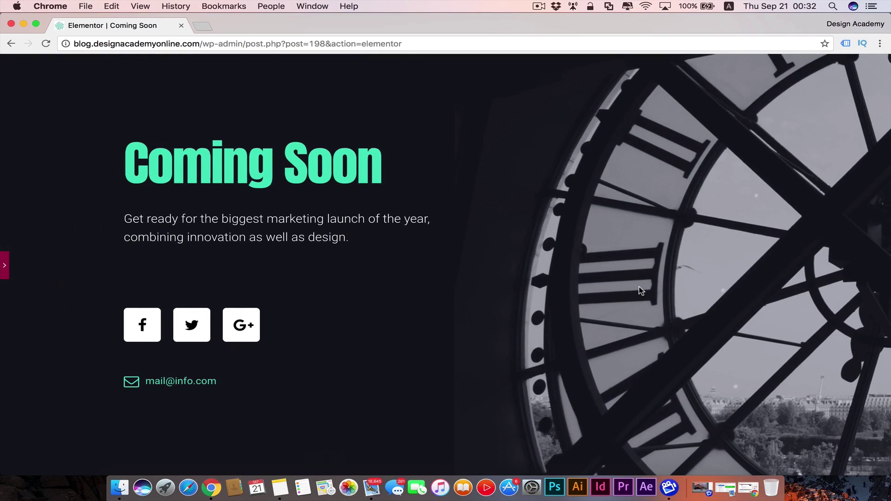
pyautogui.click(5, 265)
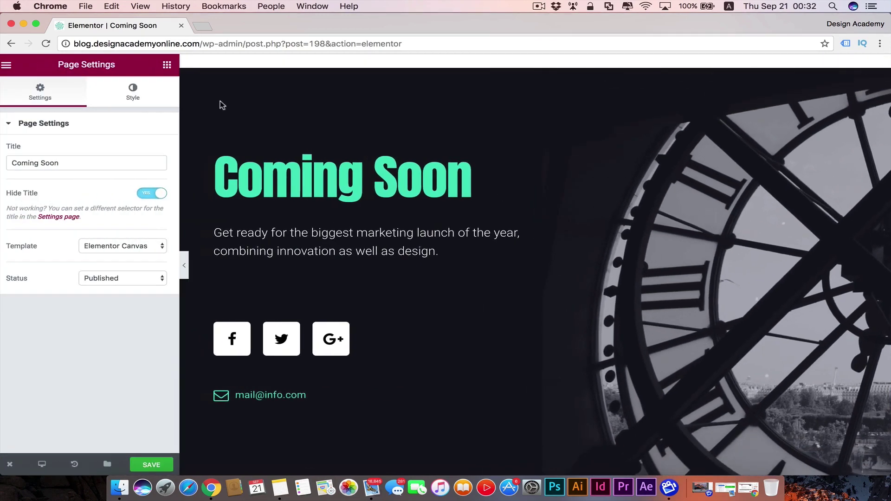
pyautogui.click(333, 180)
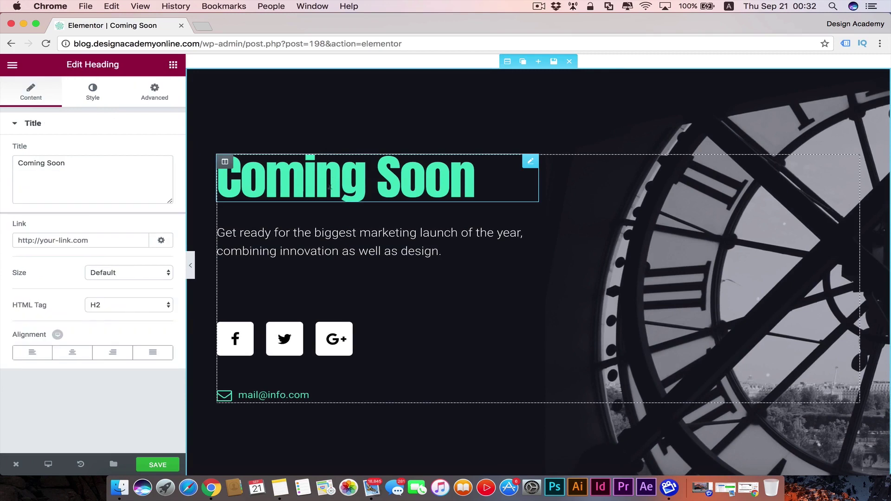
pyautogui.click(301, 246)
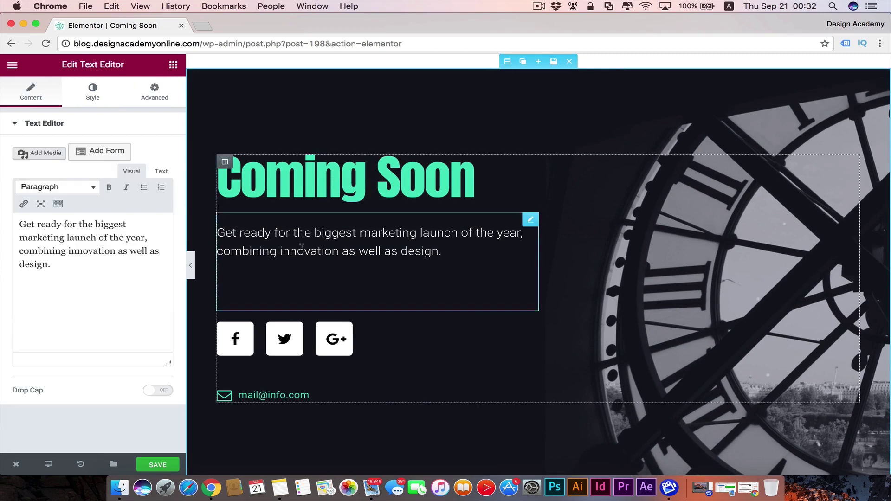
pyautogui.click(284, 343)
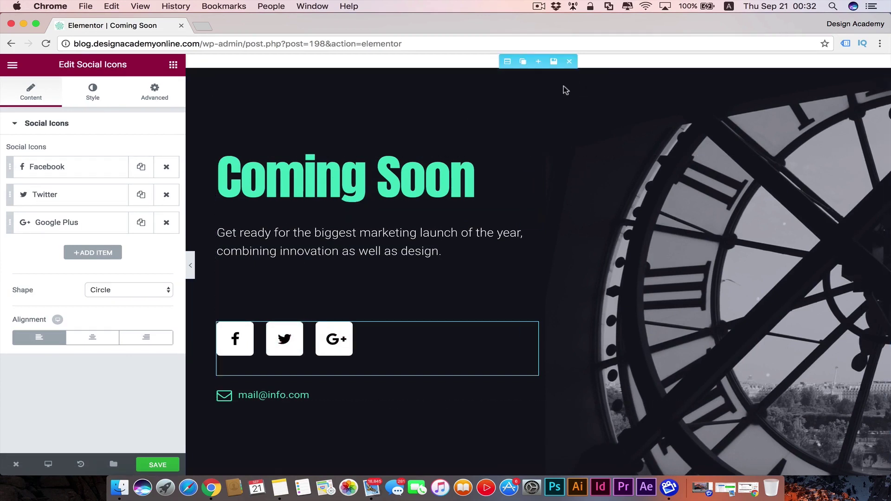
pyautogui.click(571, 61)
pyautogui.click(591, 130)
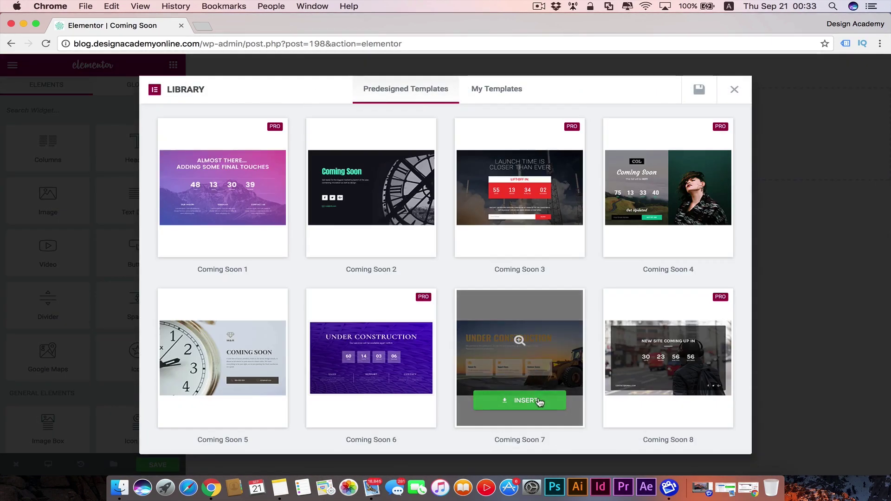
# - Insert the Coming Soon 7 Under Construction template, review its background style, and save the page
pyautogui.click(539, 400)
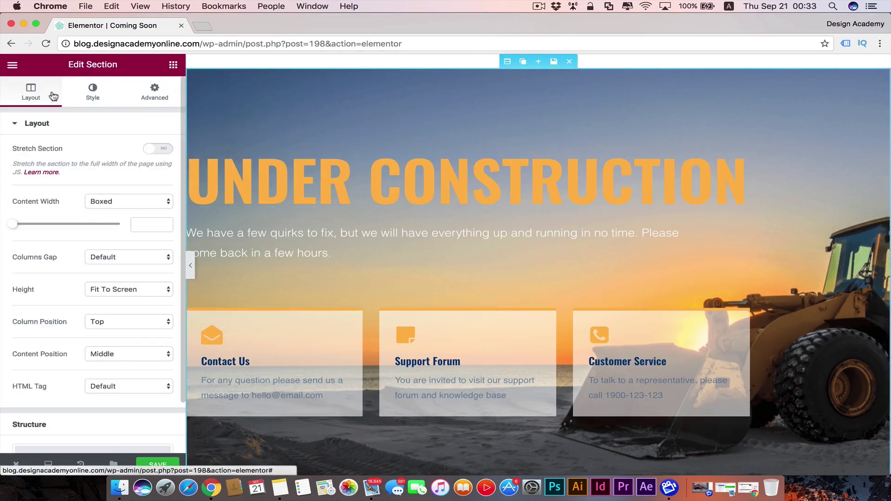
pyautogui.click(93, 92)
pyautogui.moveTo(139, 293)
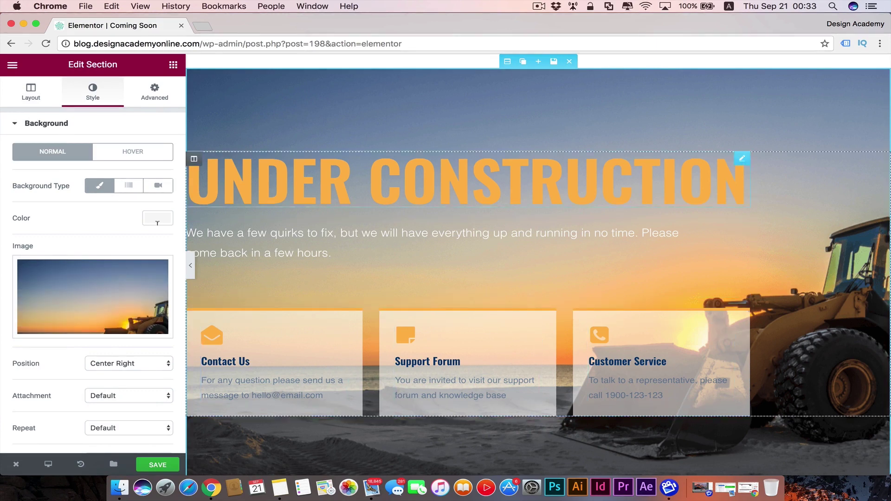
pyautogui.click(163, 468)
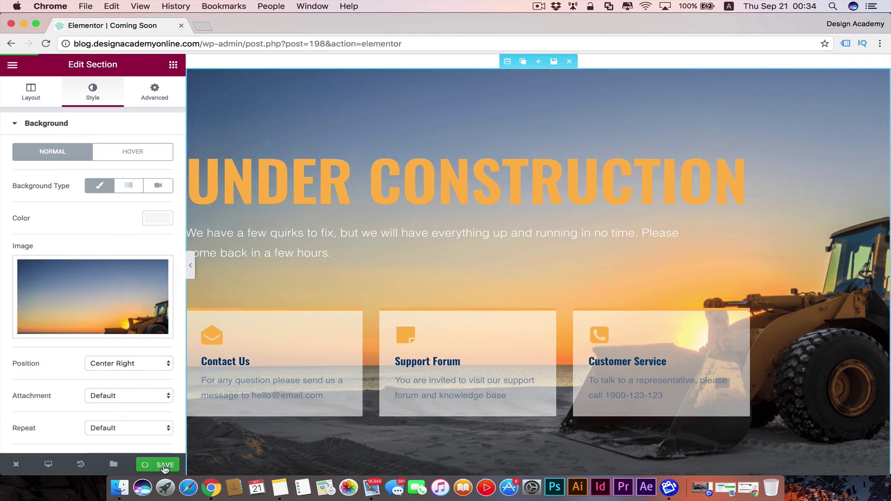
pyautogui.click(12, 68)
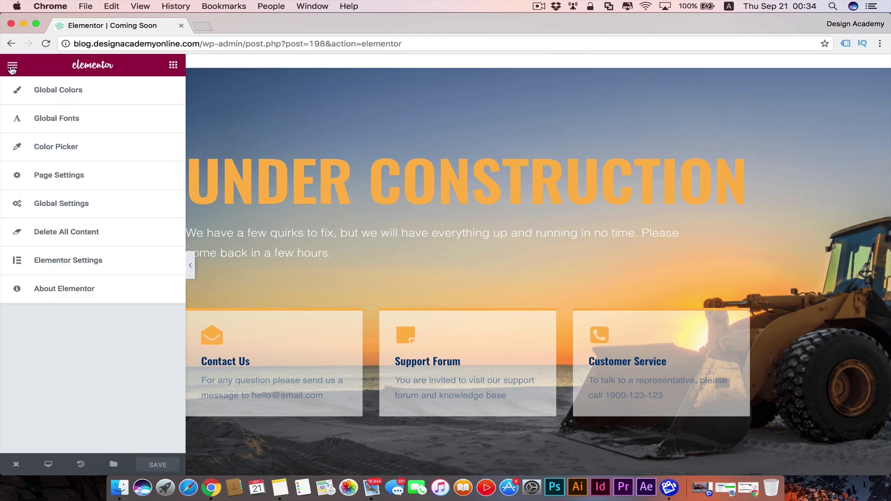
# - In Elementor Tools' Maintenance Mode tab, set Choose Mode to Maintenance
pyautogui.click(98, 261)
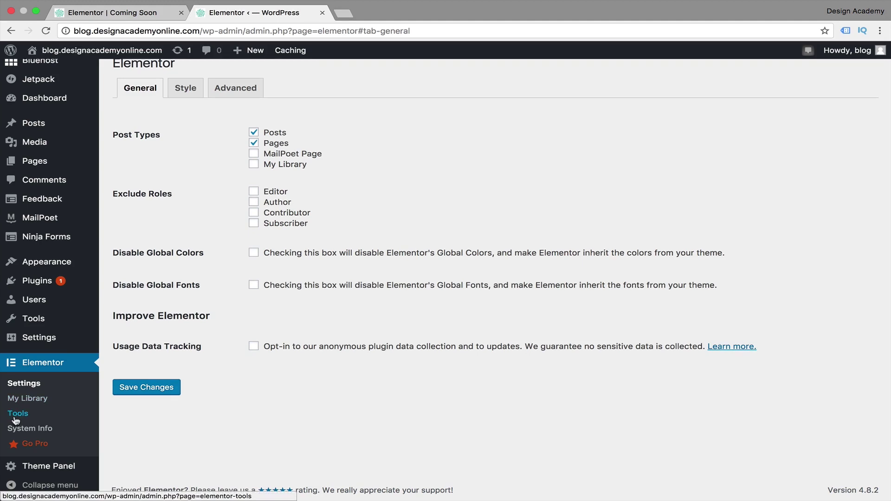
pyautogui.click(15, 417)
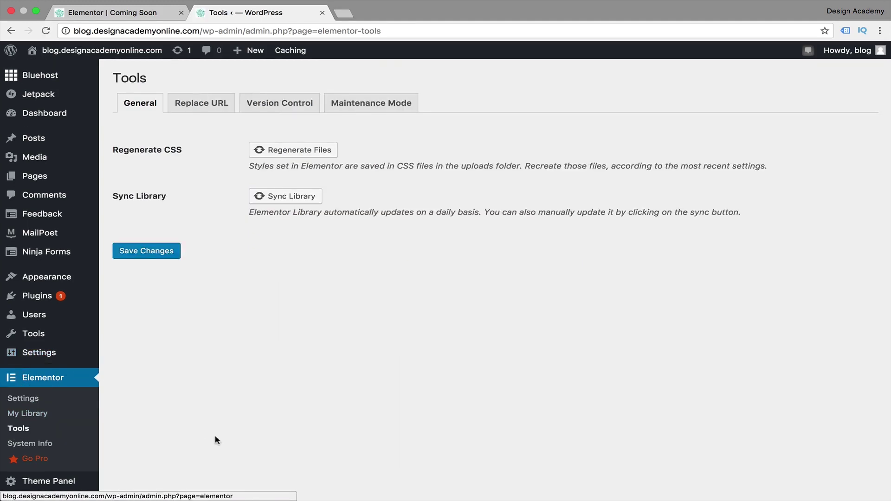
pyautogui.click(384, 110)
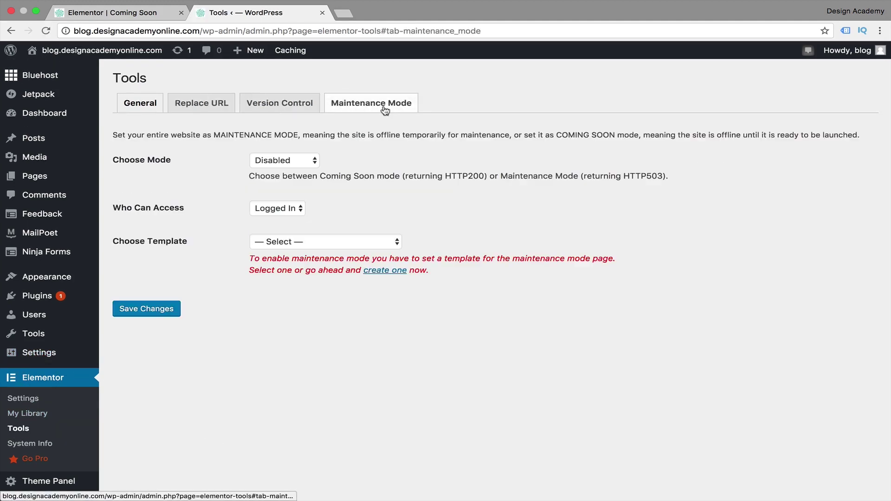
pyautogui.click(315, 161)
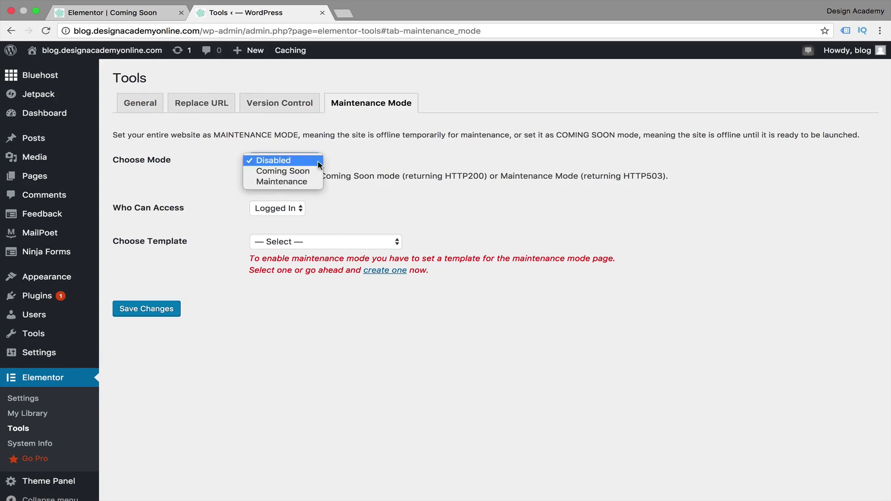
pyautogui.click(310, 185)
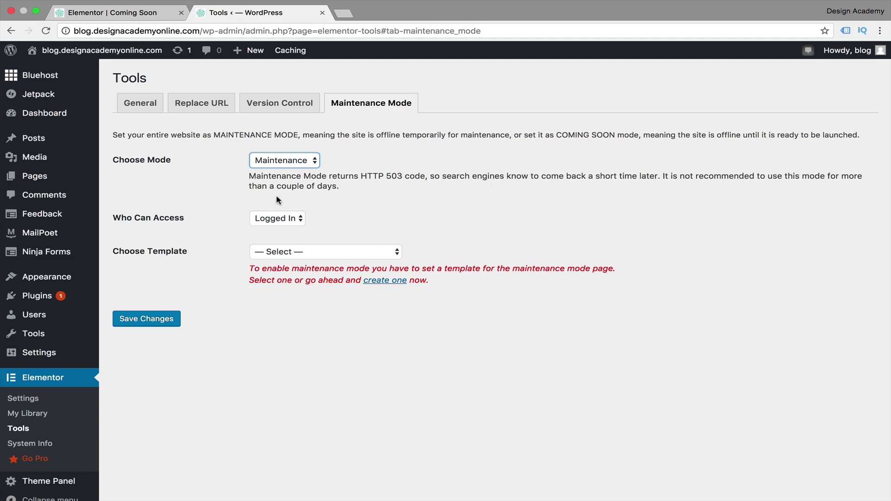
pyautogui.click(284, 160)
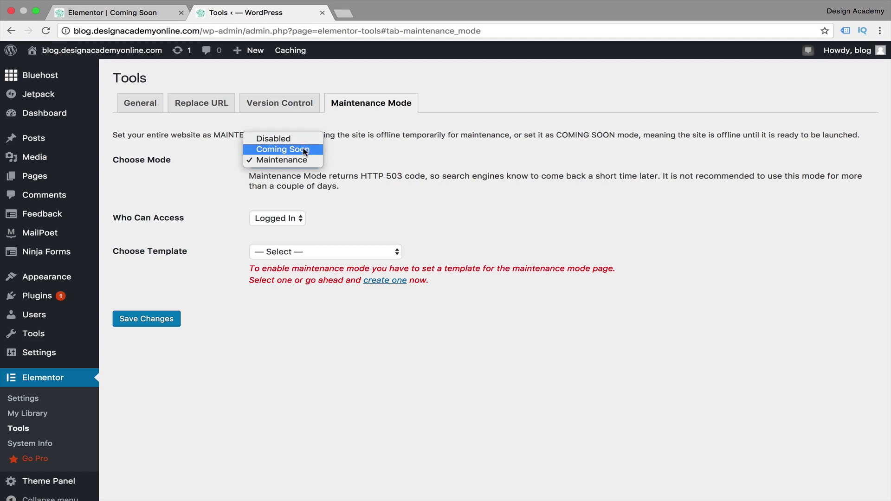
# - Switch the mode to Coming Soon and back to Maintenance, then set Who Can Access to Custom
pyautogui.click(278, 149)
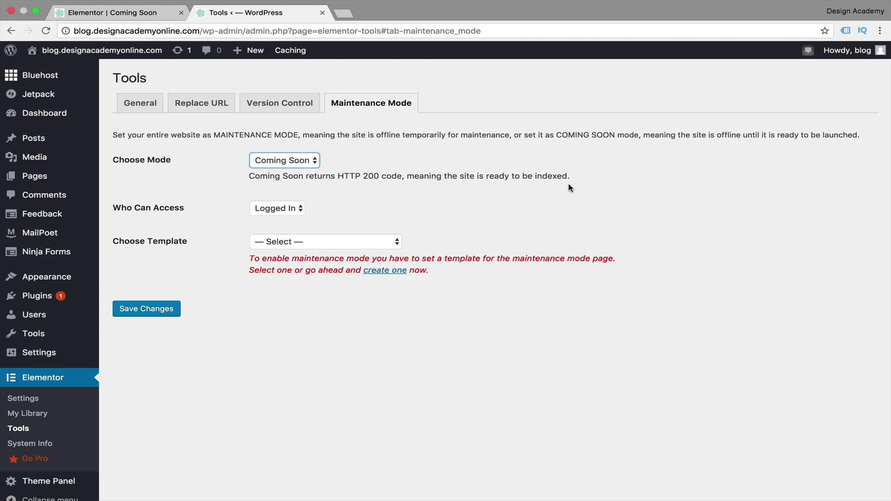
pyautogui.click(271, 157)
pyautogui.click(305, 171)
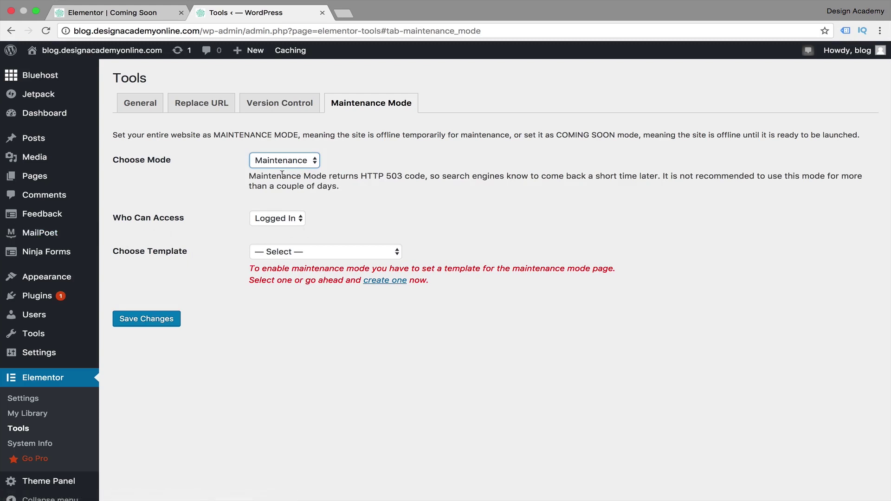
pyautogui.click(299, 219)
pyautogui.click(272, 229)
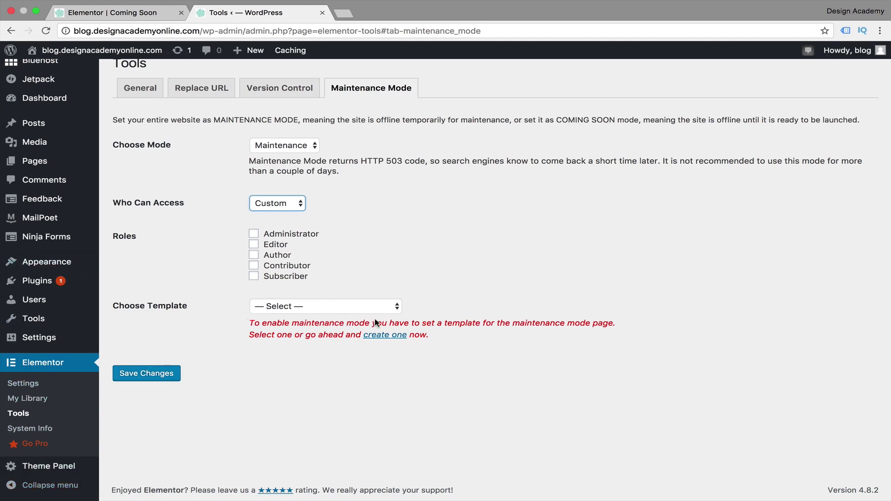
# - Choose the Coming Soon template for maintenance and save, turning Maintenance Mode ON
pyautogui.click(397, 307)
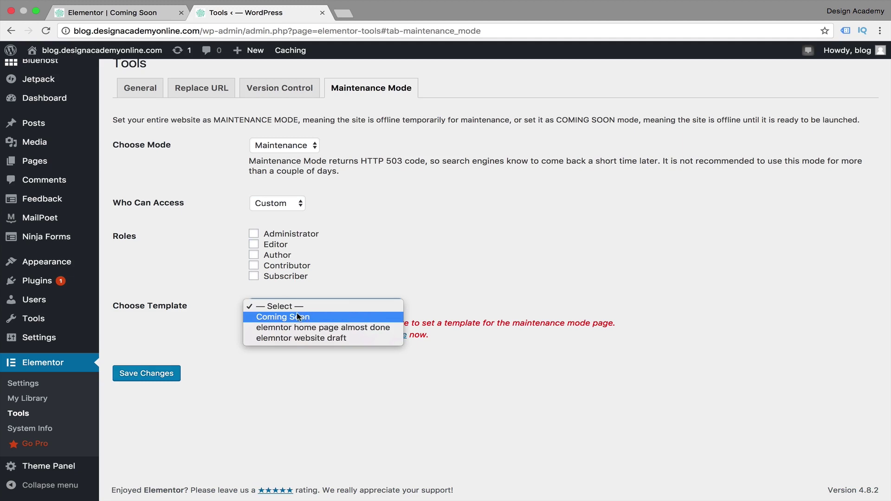
pyautogui.click(321, 316)
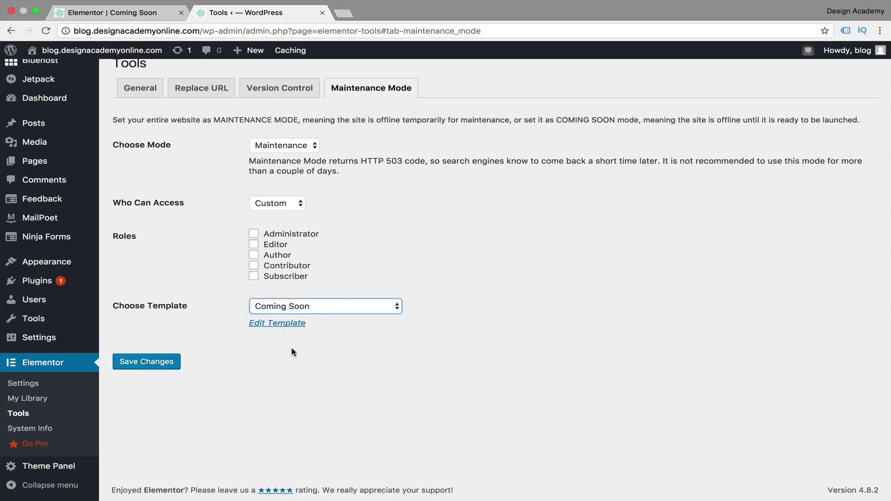
pyautogui.click(152, 368)
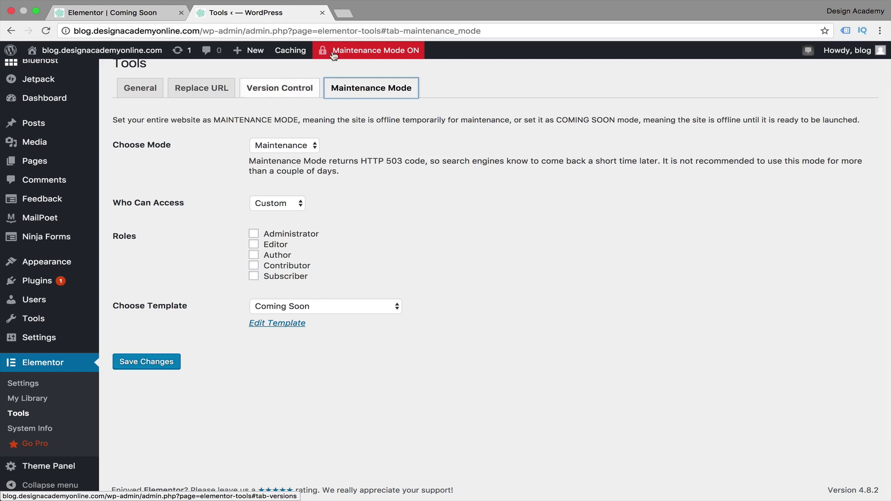
pyautogui.moveTo(392, 55)
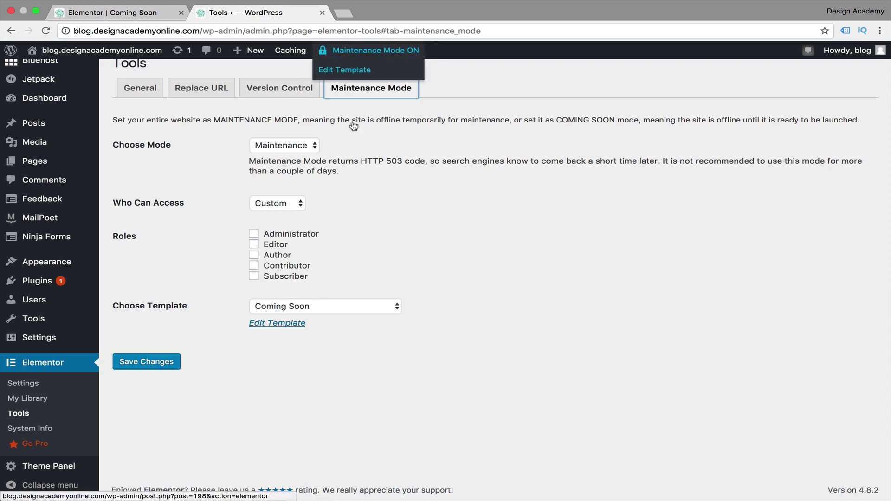
# - Load the blog URL in an incognito window to confirm visitors see the Under Construction page
pyautogui.press('super+shift+n')
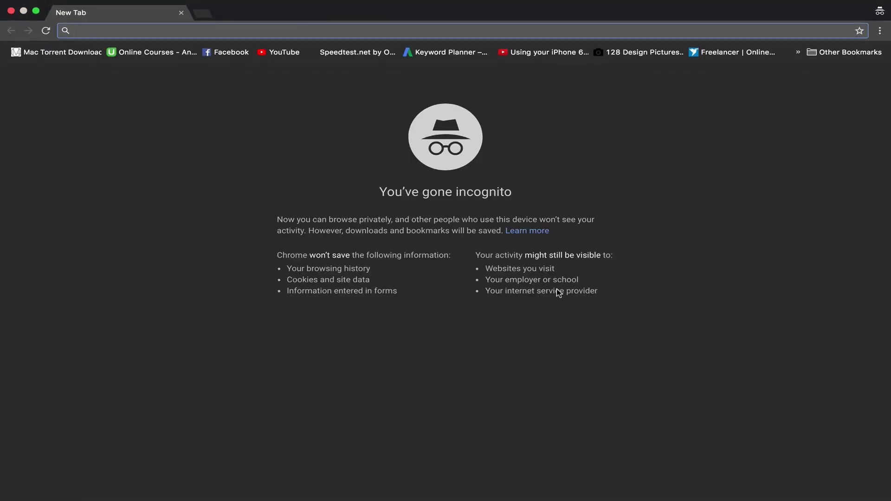
pyautogui.write('http://blog.designacademyonline.com/')
pyautogui.press('Return')
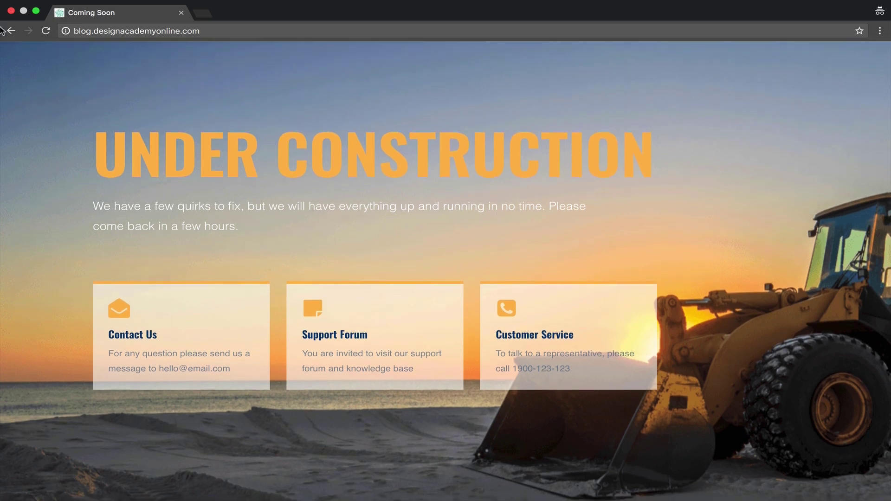
# - Close the incognito window, set Choose Mode to Disabled and save changes
pyautogui.click(12, 11)
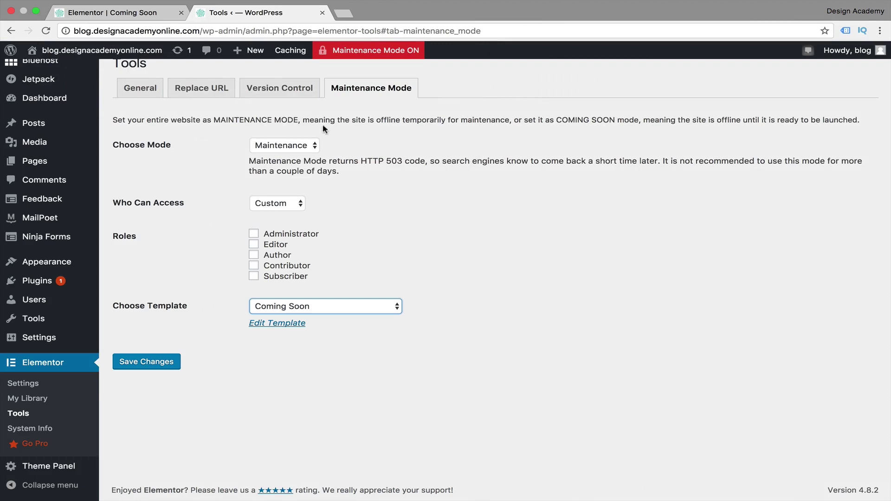
pyautogui.click(308, 146)
pyautogui.click(311, 125)
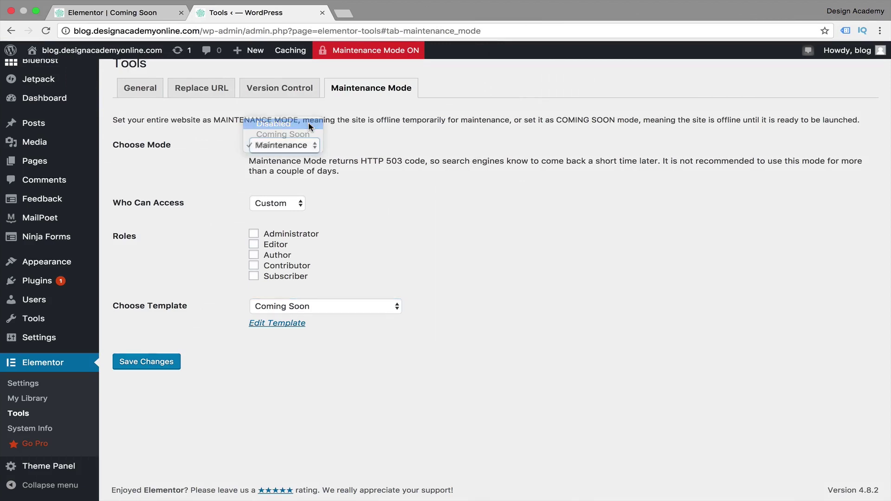
pyautogui.click(143, 354)
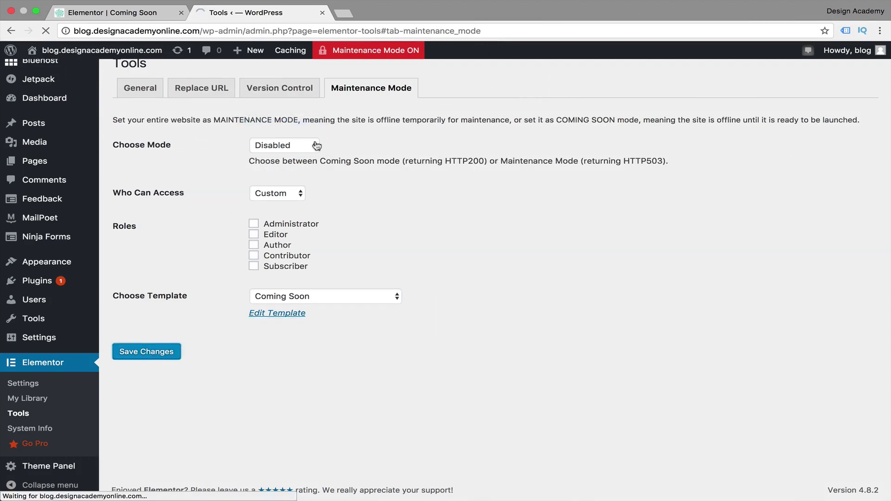